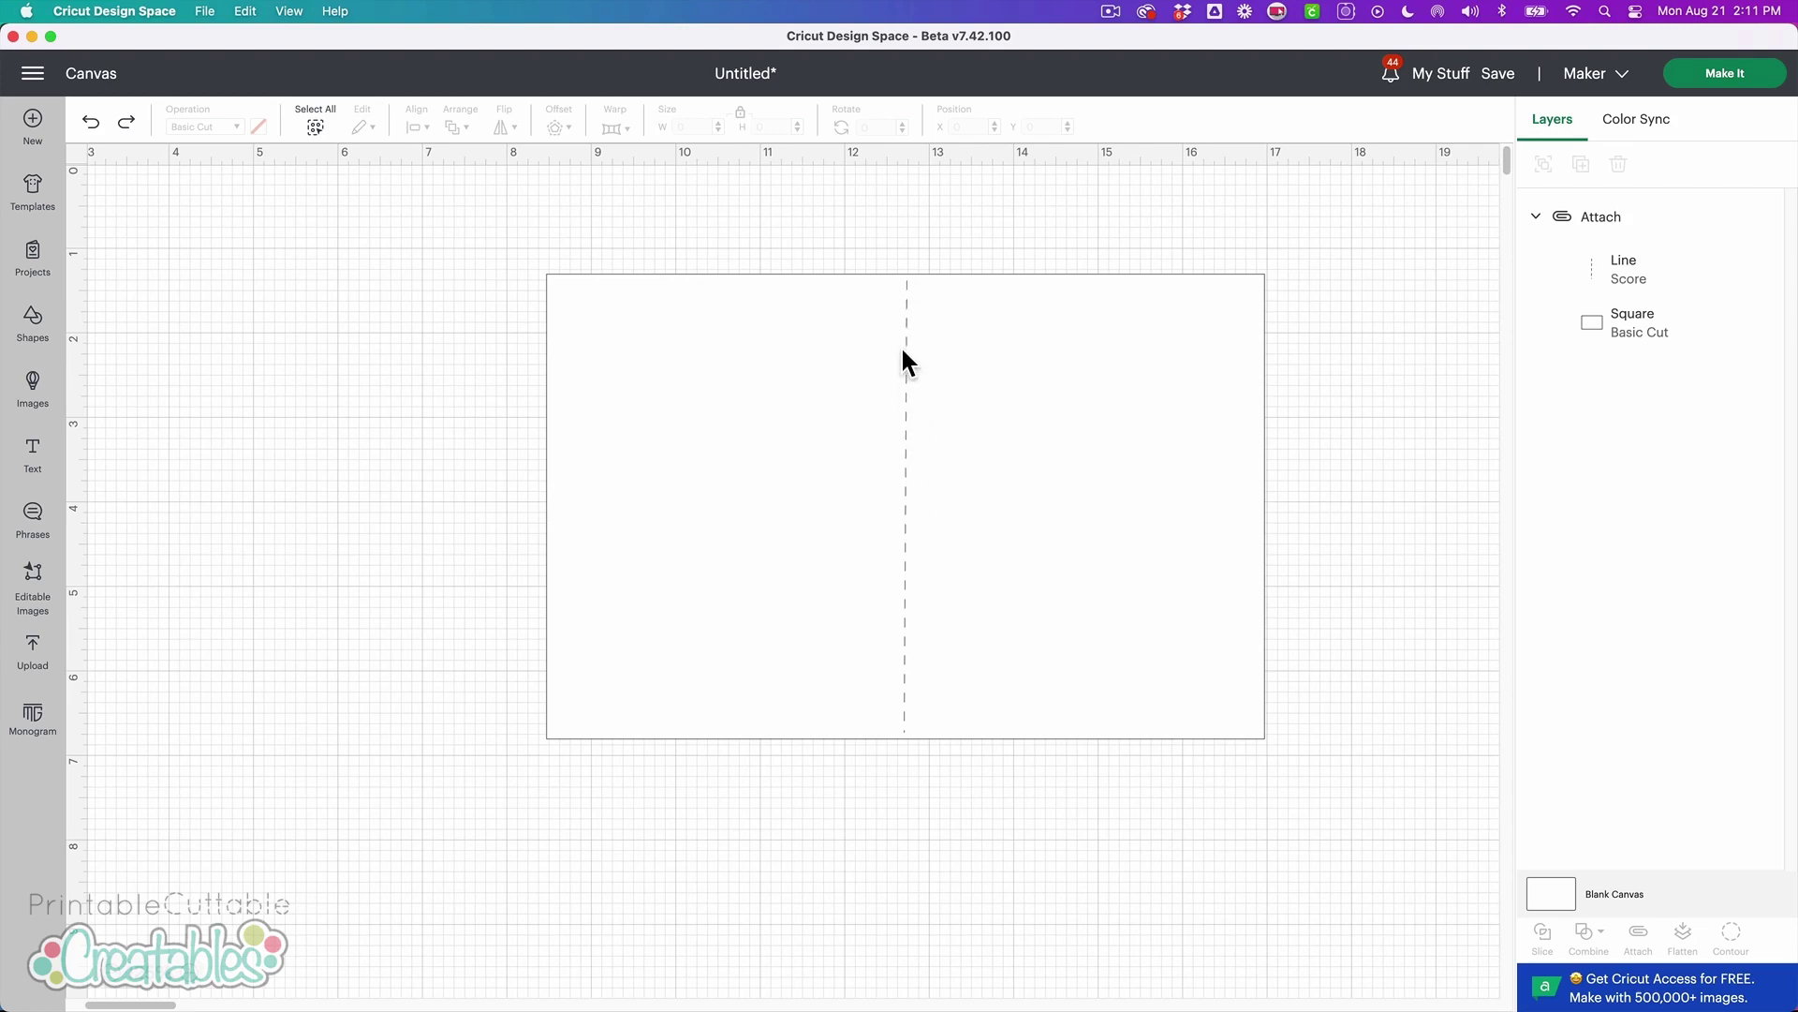
# Change the card's middle line operation from Score to Basic Cut
pyautogui.scroll(-1, 906, 618)
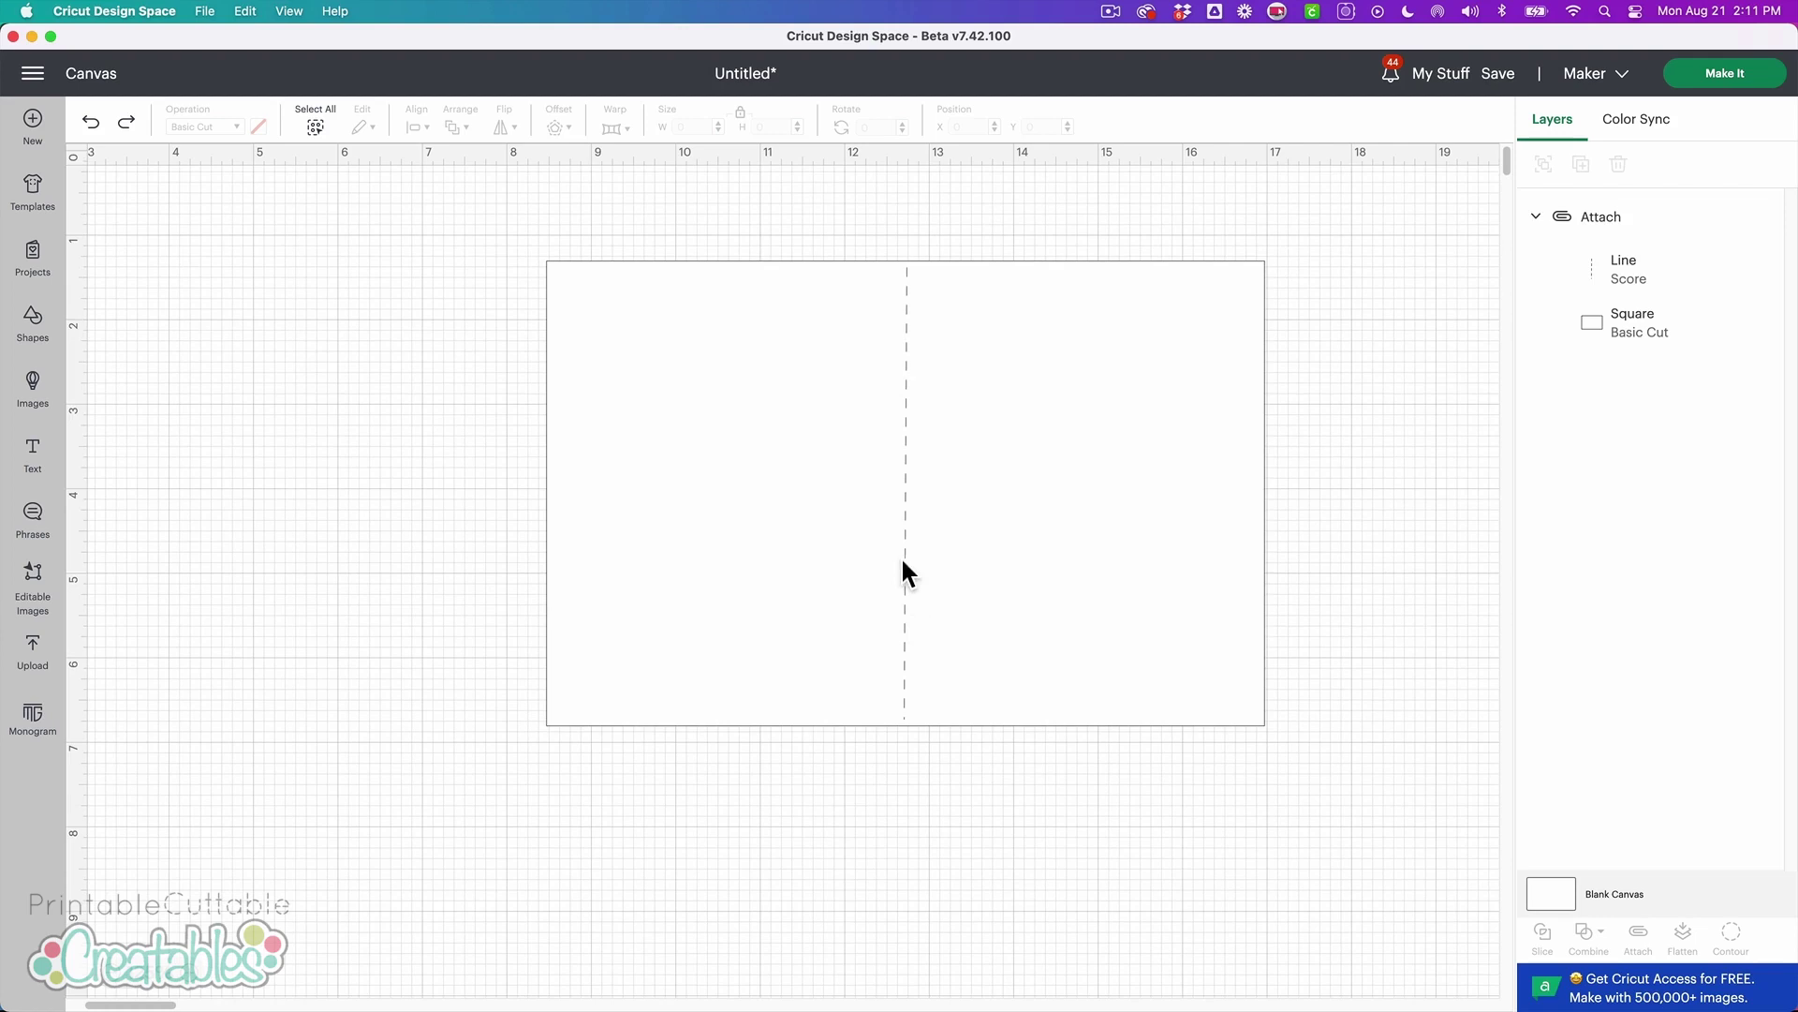
pyautogui.hscroll(1, 908, 498)
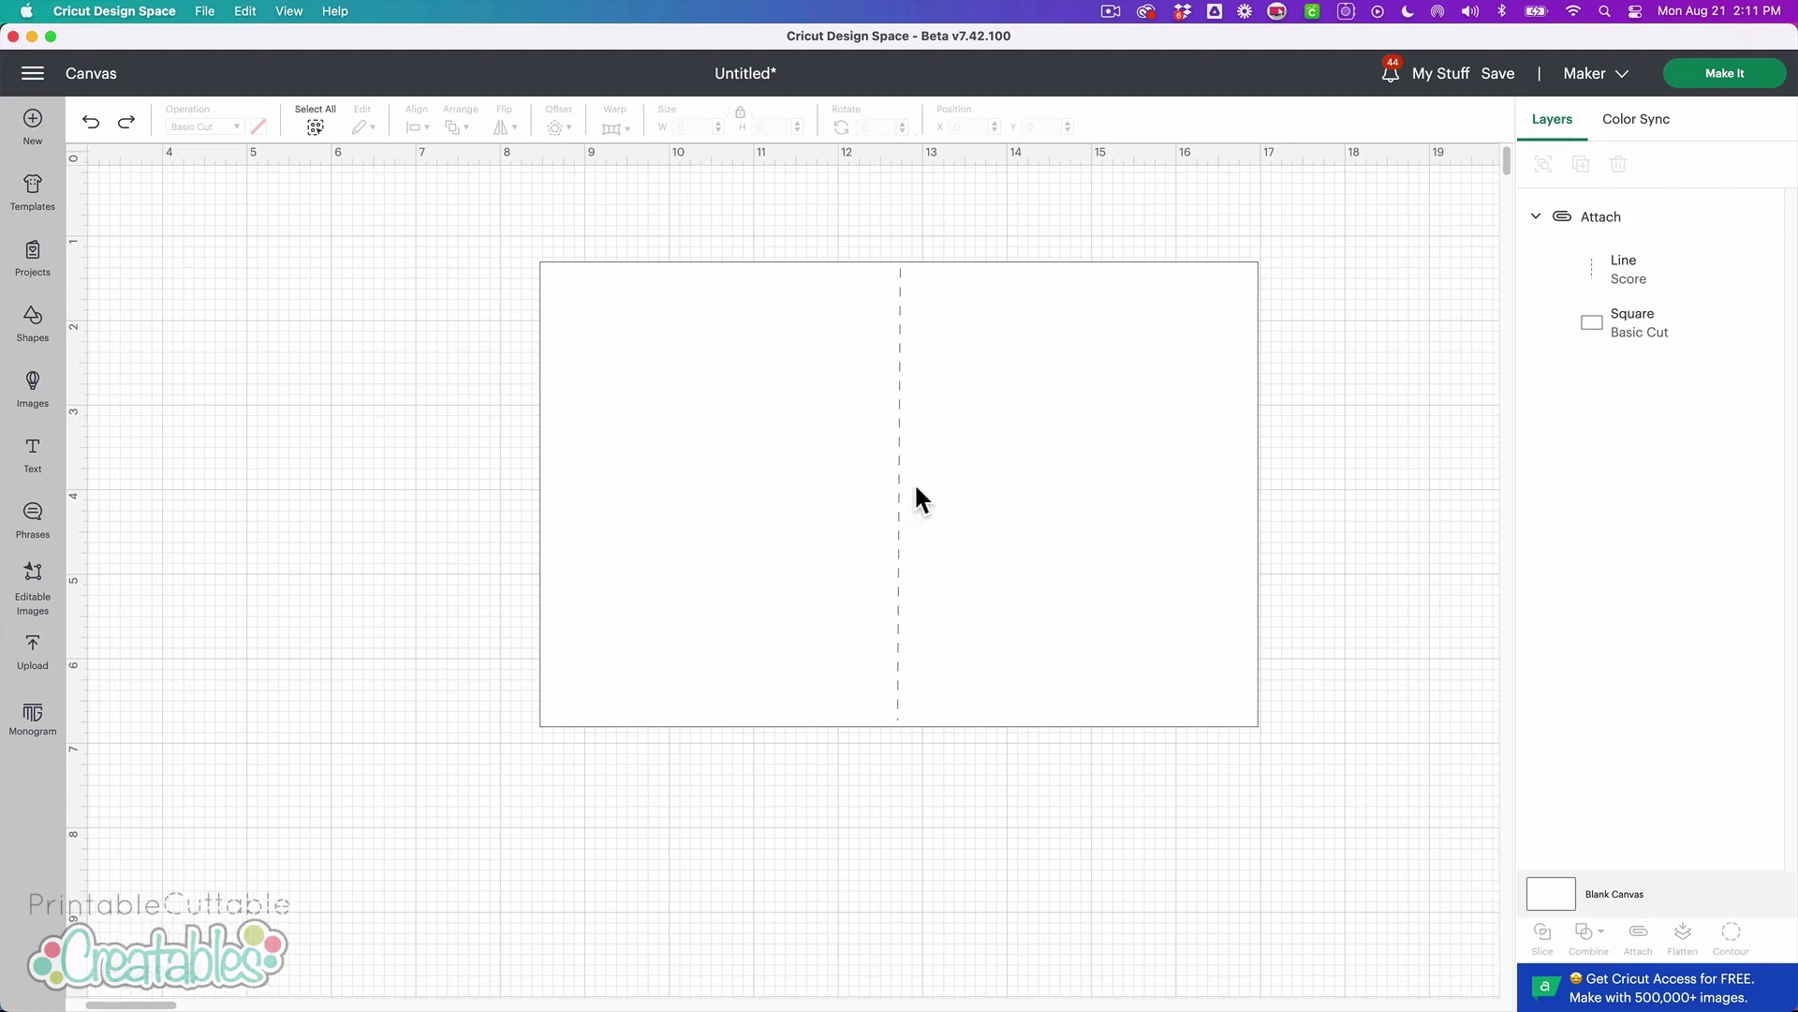
pyautogui.click(1659, 285)
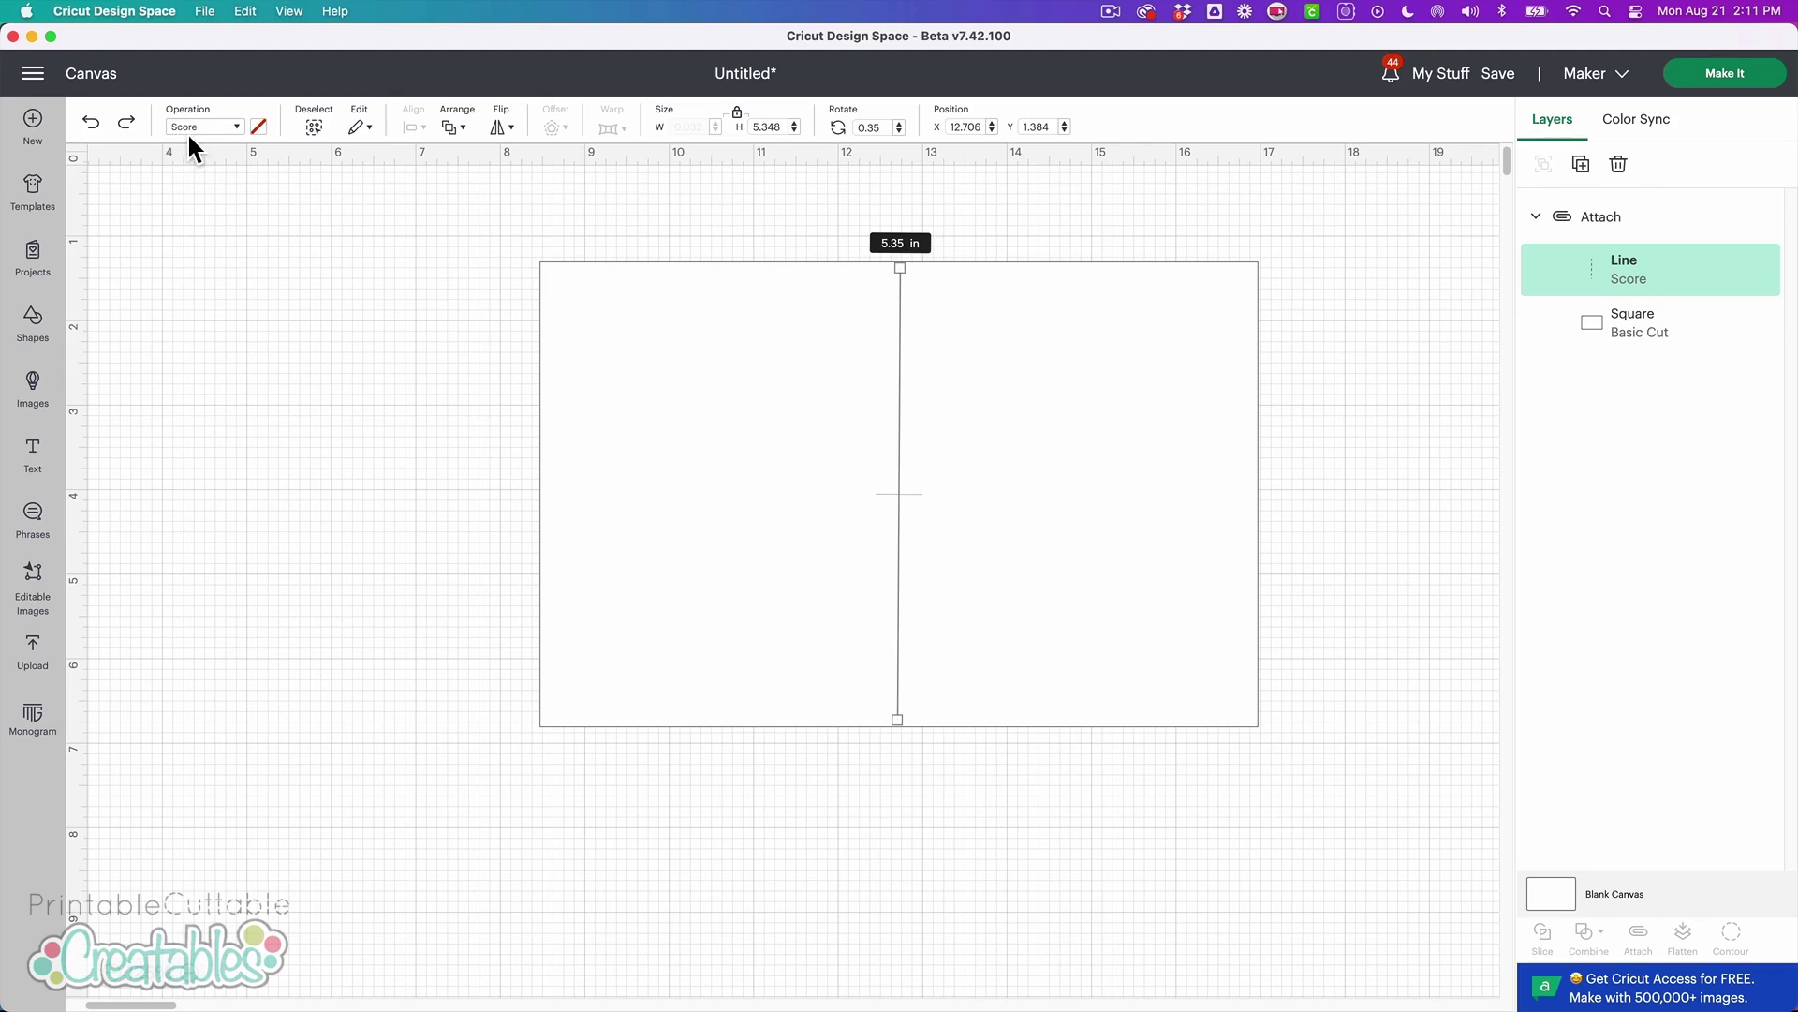
pyautogui.click(235, 128)
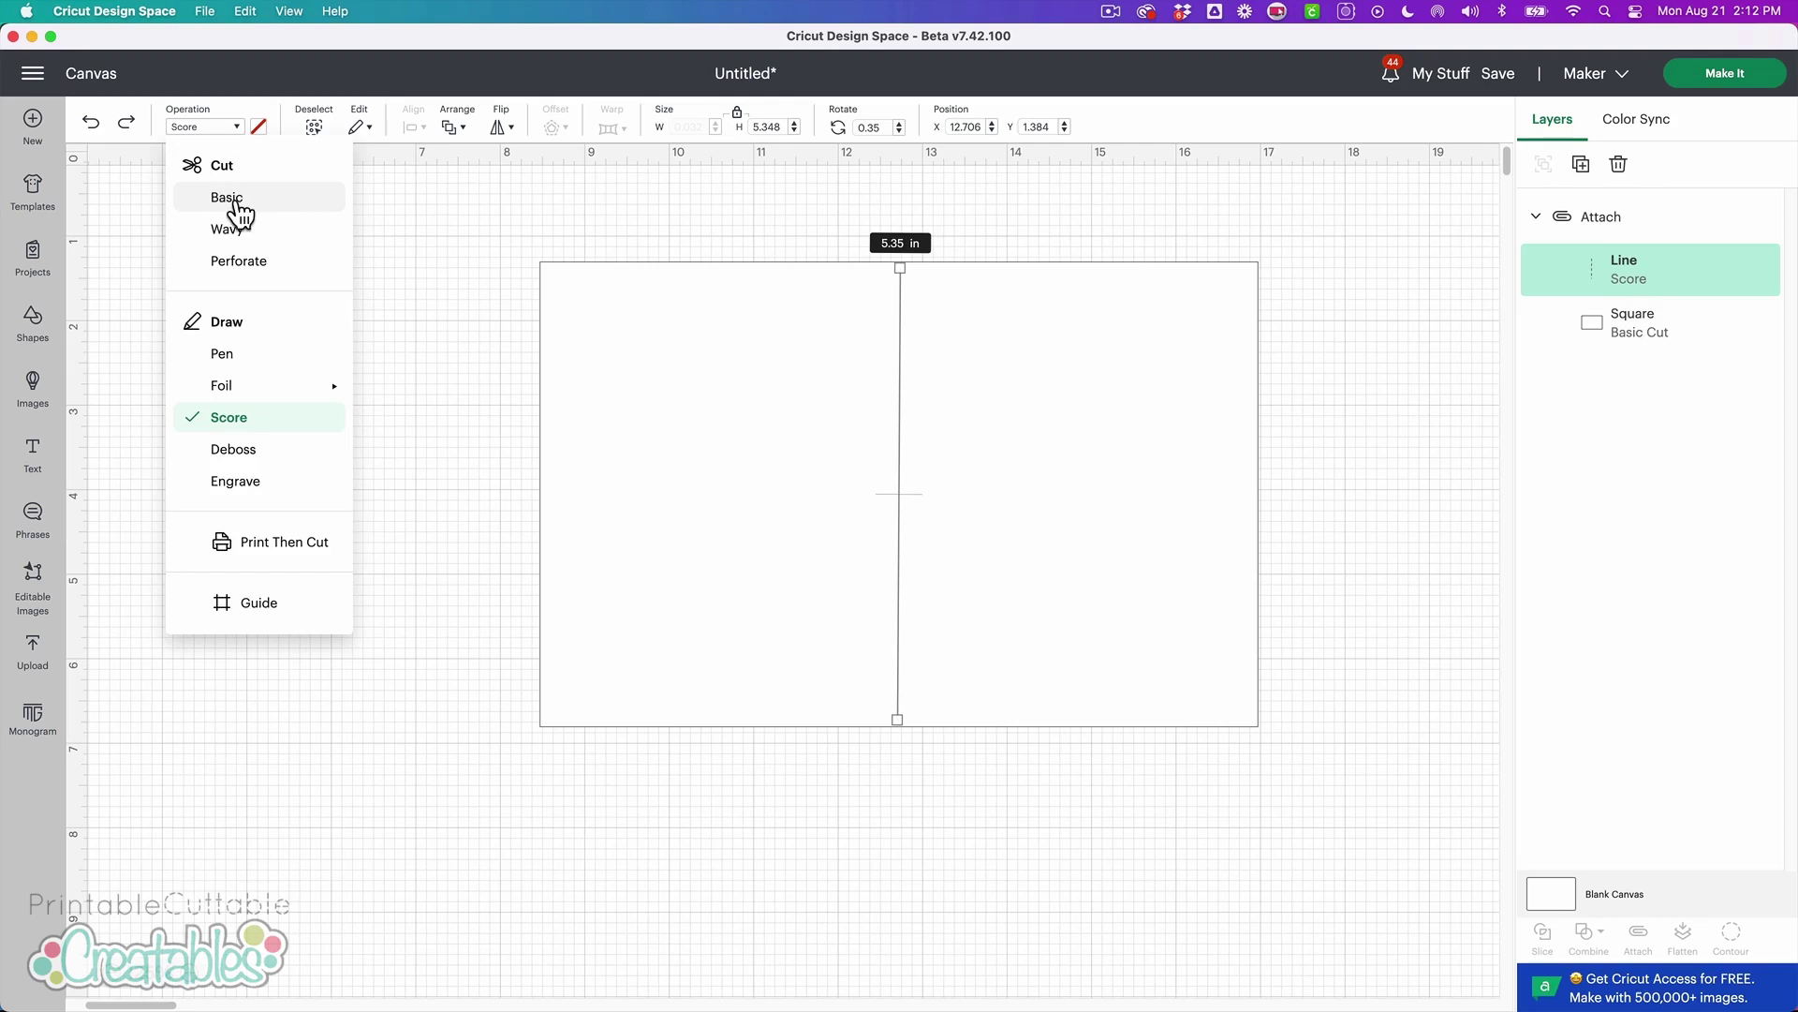
pyautogui.click(227, 198)
pyautogui.click(296, 195)
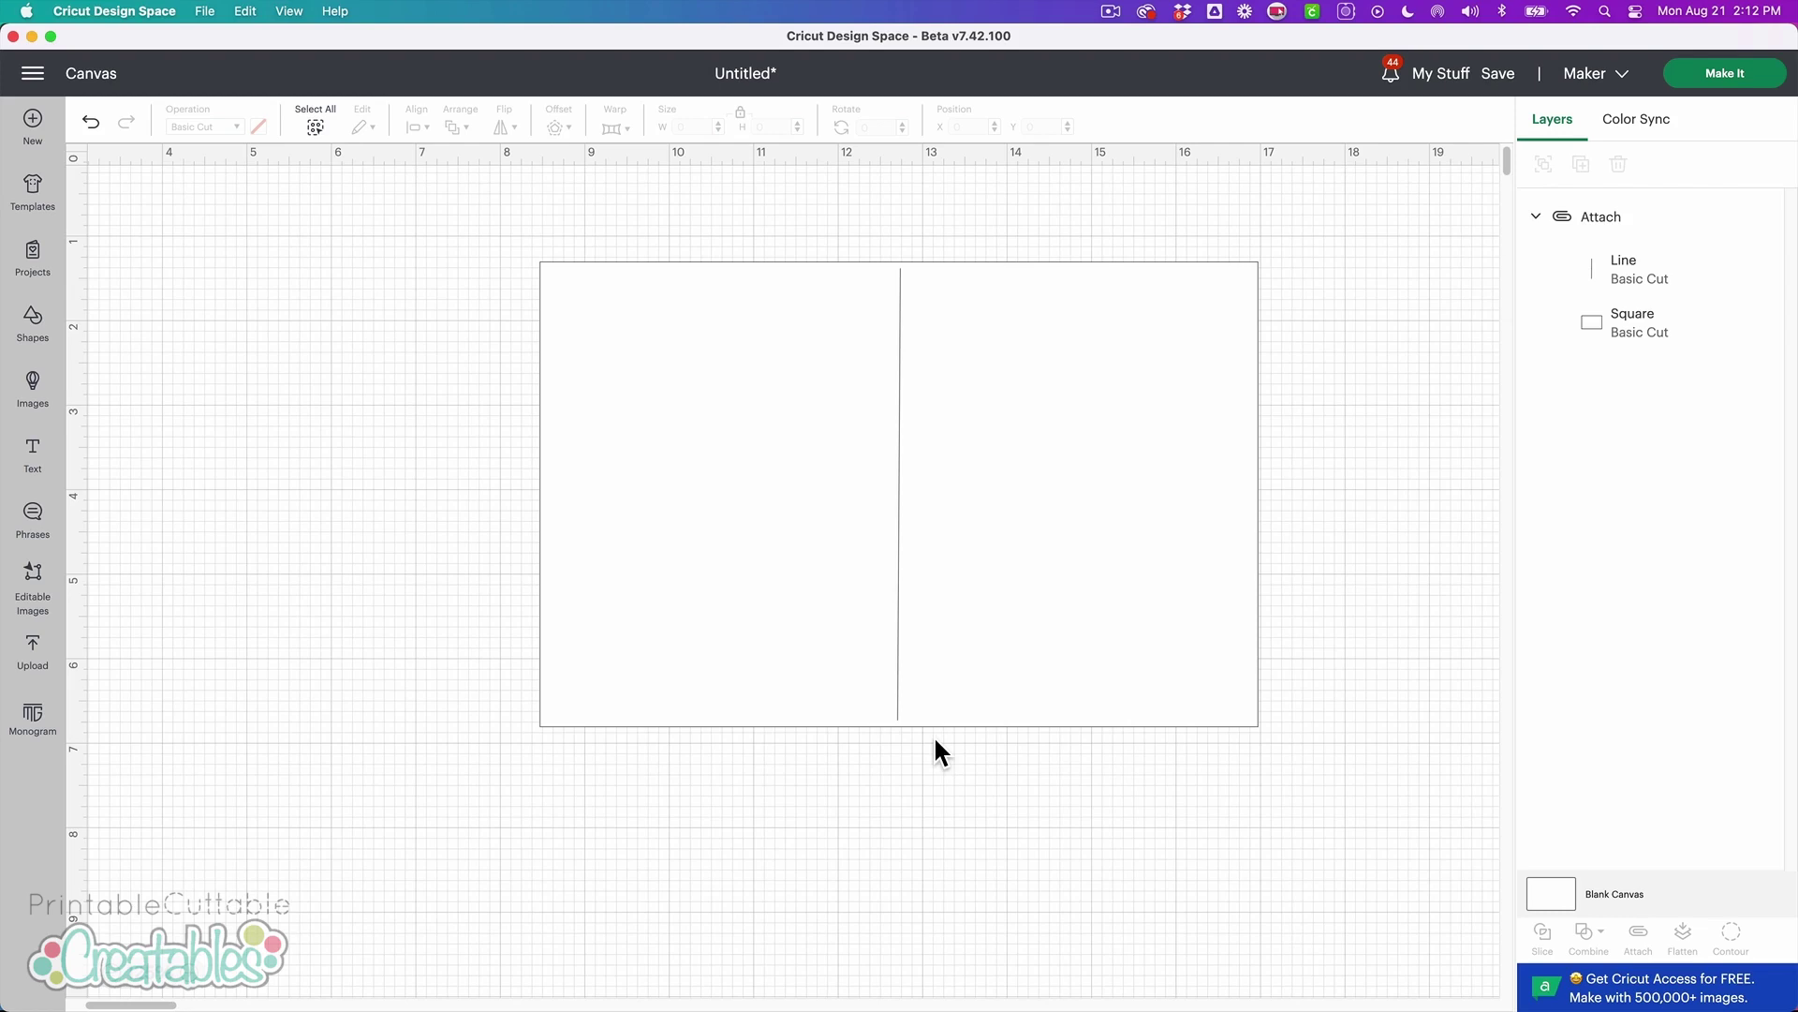
# Undo the last change and detach the middle line from the card rectangle
pyautogui.press('super+z')
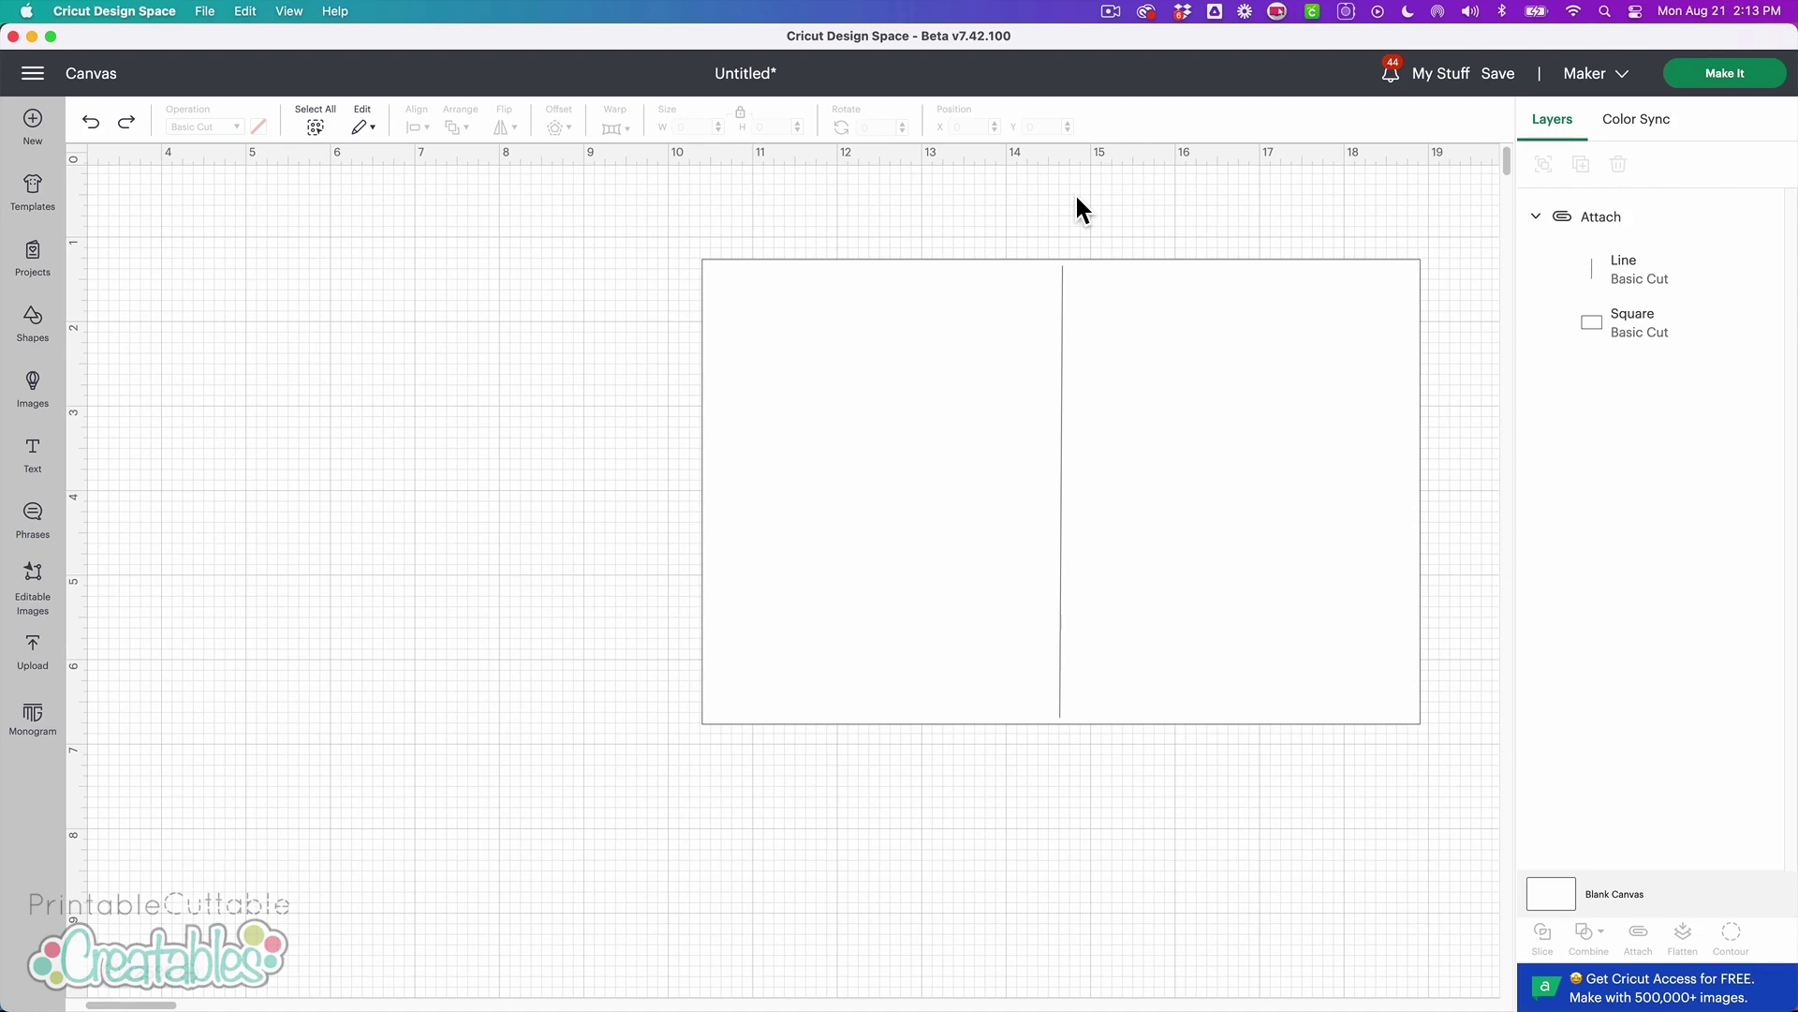
pyautogui.click(1021, 287)
pyautogui.moveTo(1076, 341); pyautogui.dragTo(1072, 337)
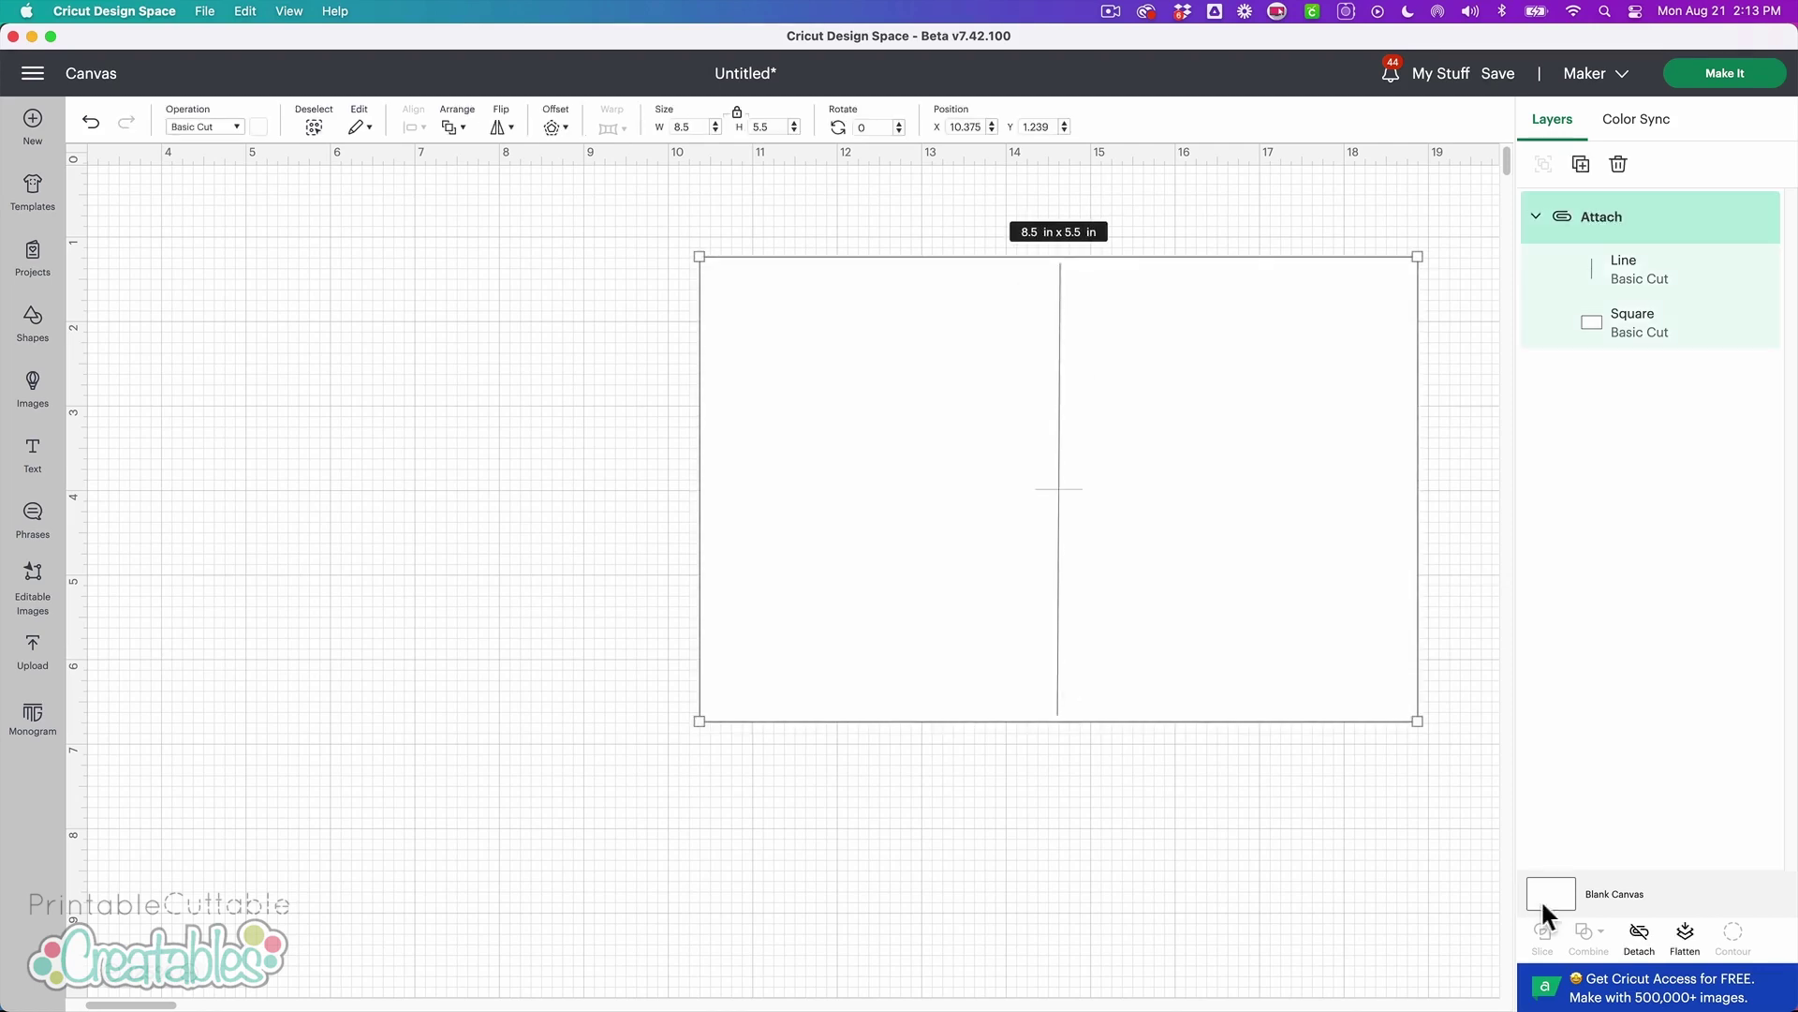
pyautogui.click(1639, 936)
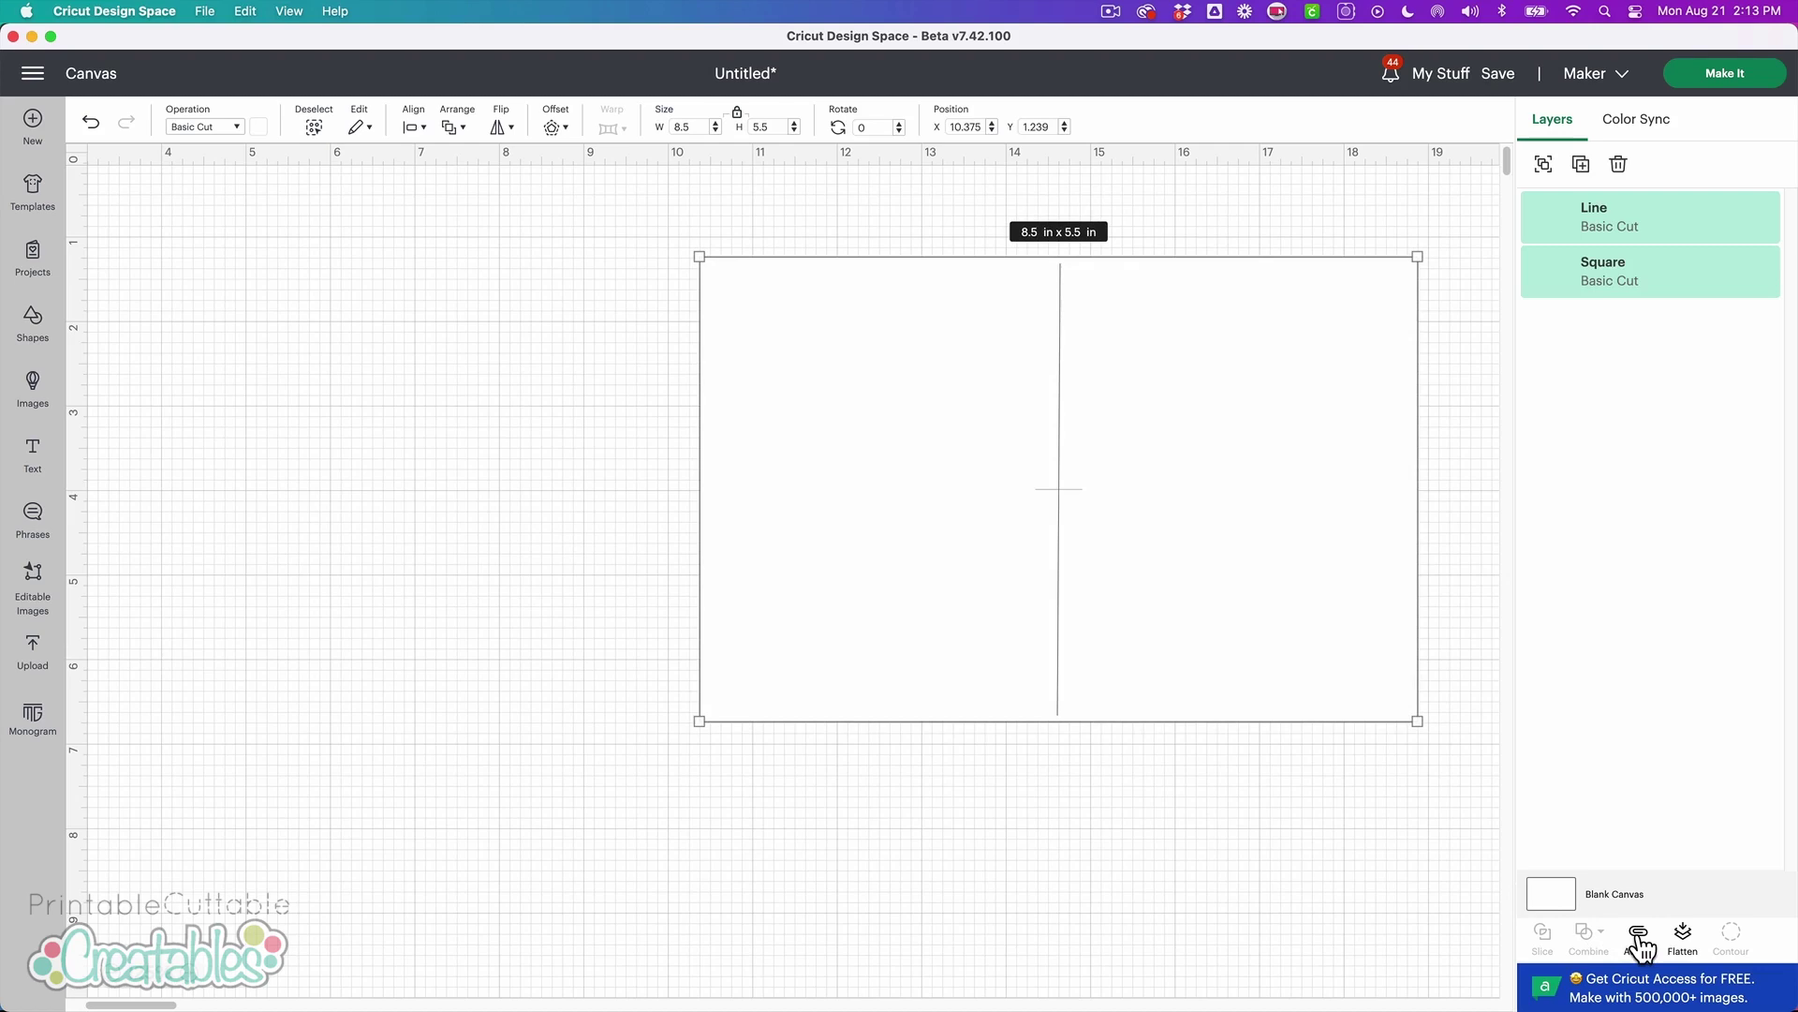
# Delete the middle line and move the 8.5 x 5.5 in rectangle up and right
pyautogui.click(1059, 712)
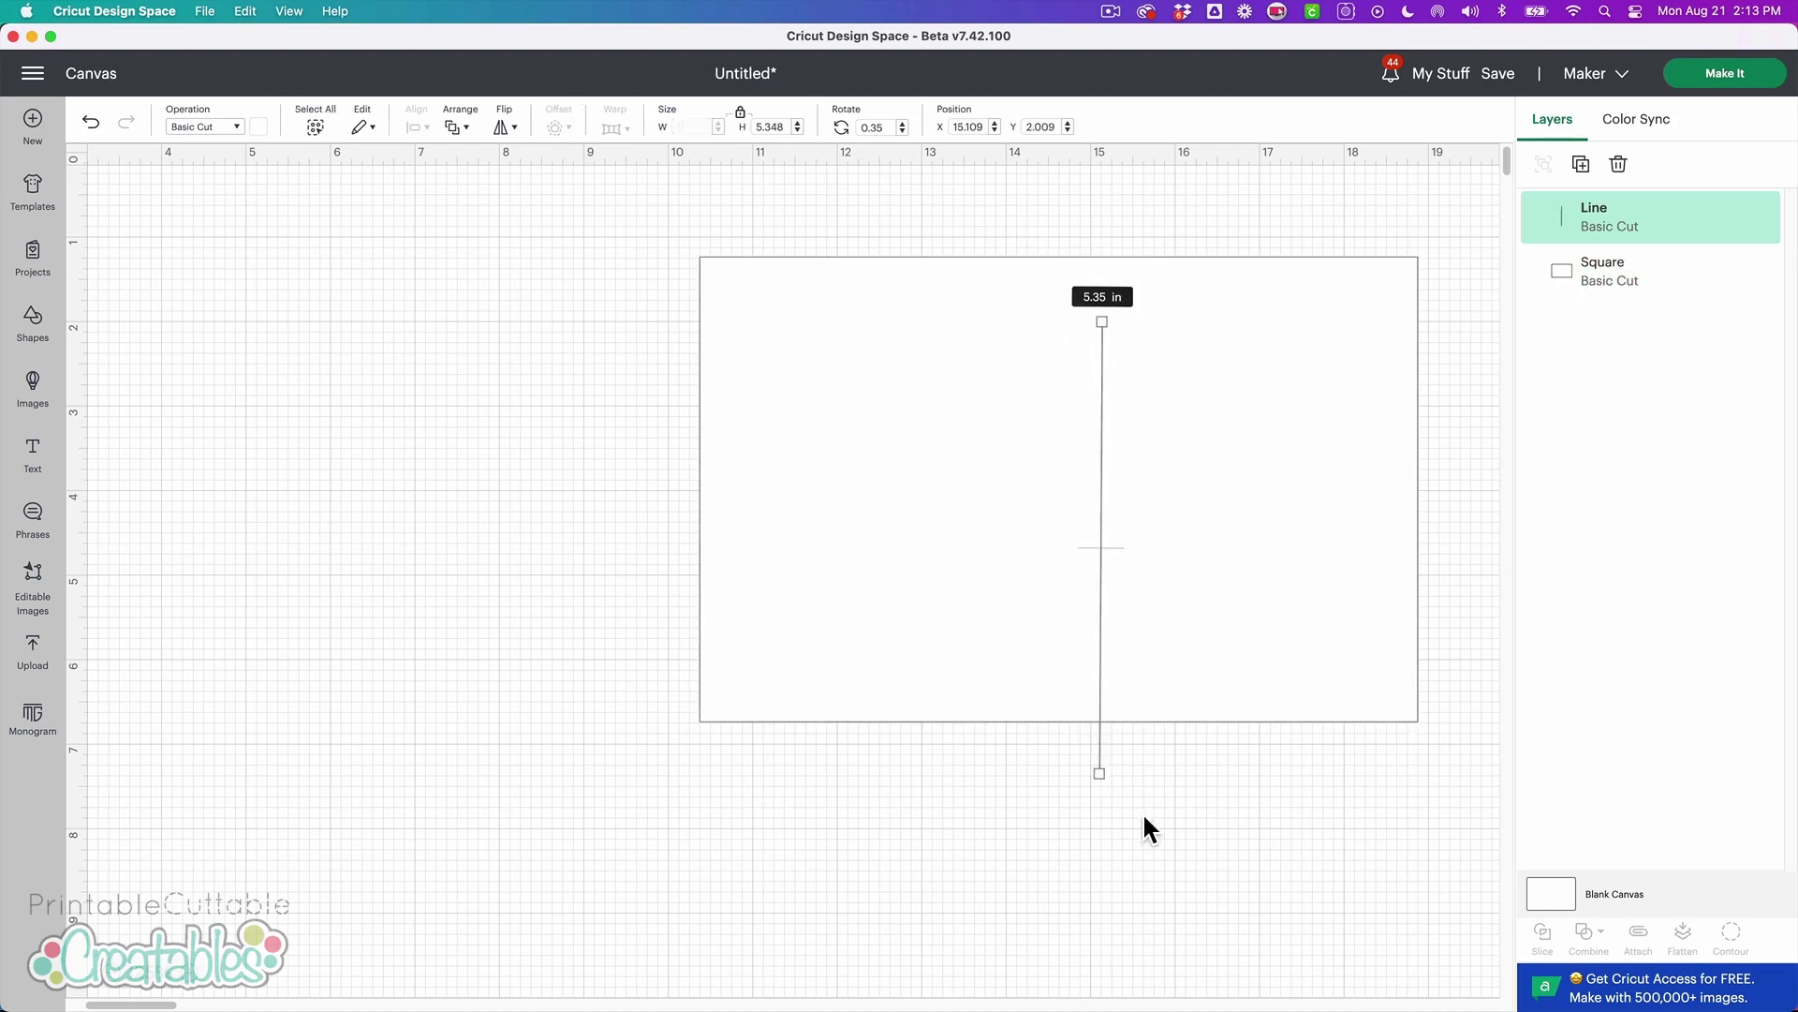
pyautogui.press('Delete')
pyautogui.moveTo(999, 560); pyautogui.dragTo(1068, 571)
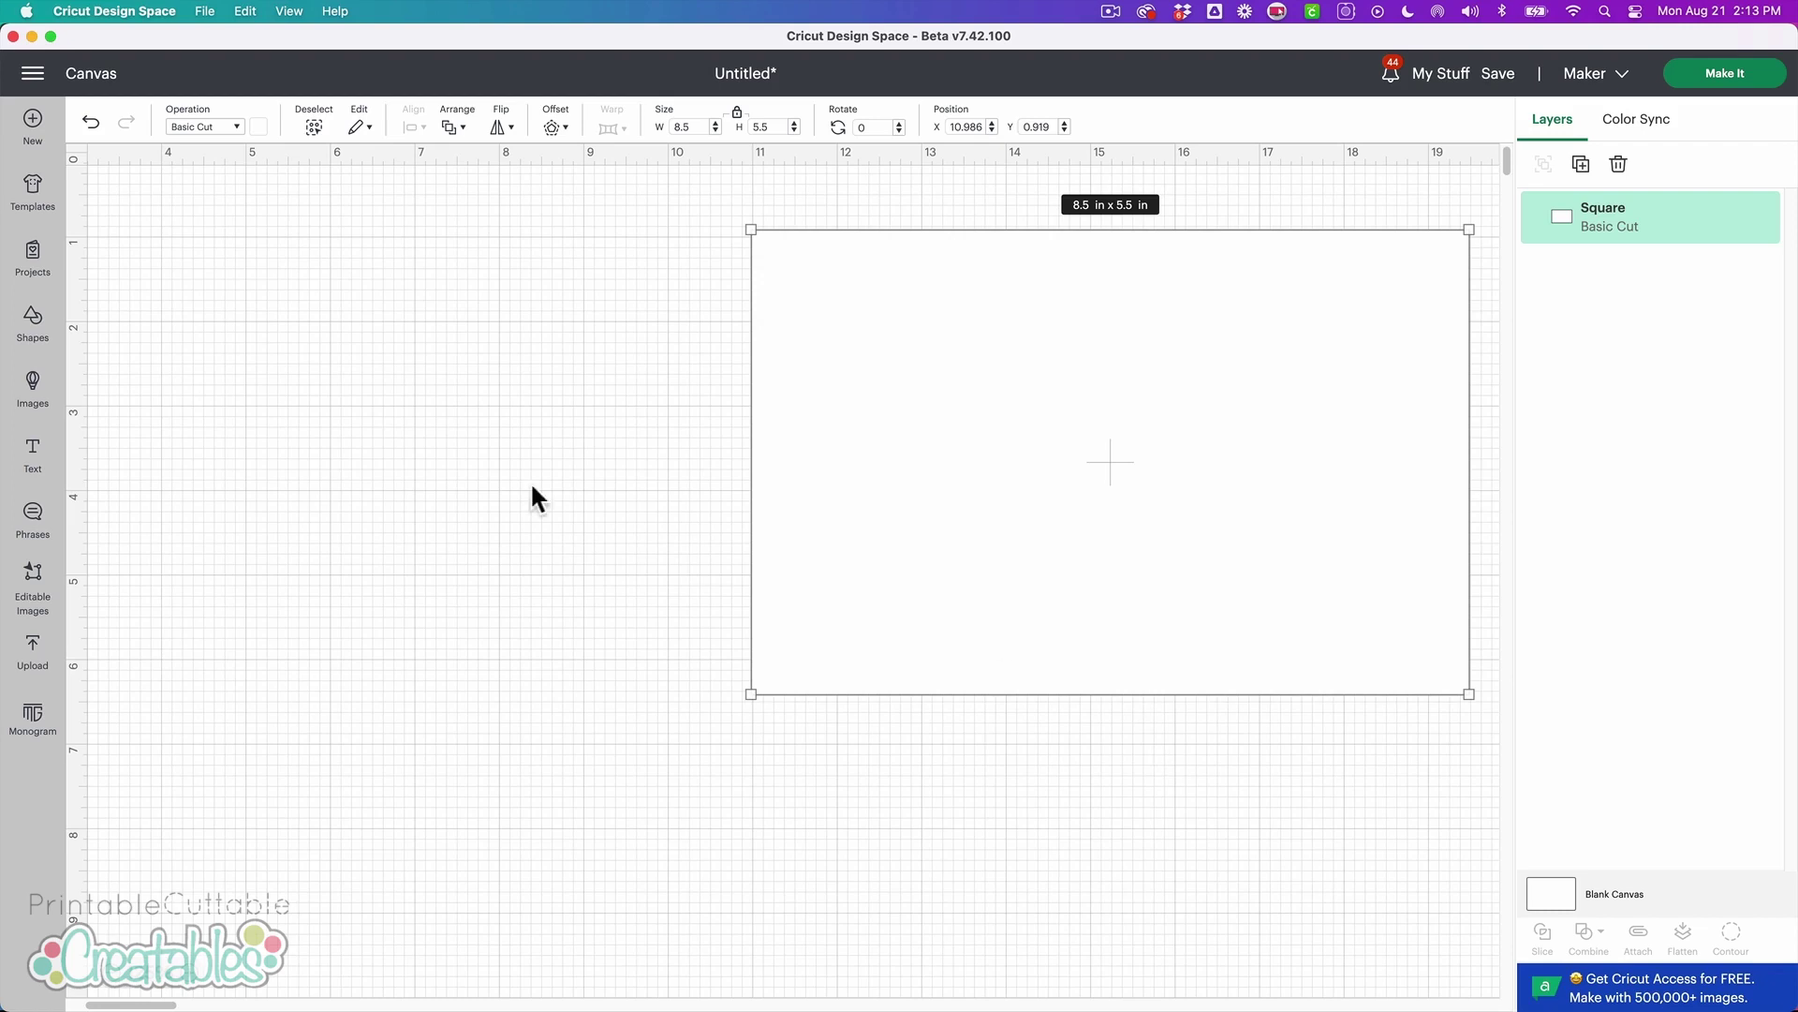
pyautogui.click(396, 419)
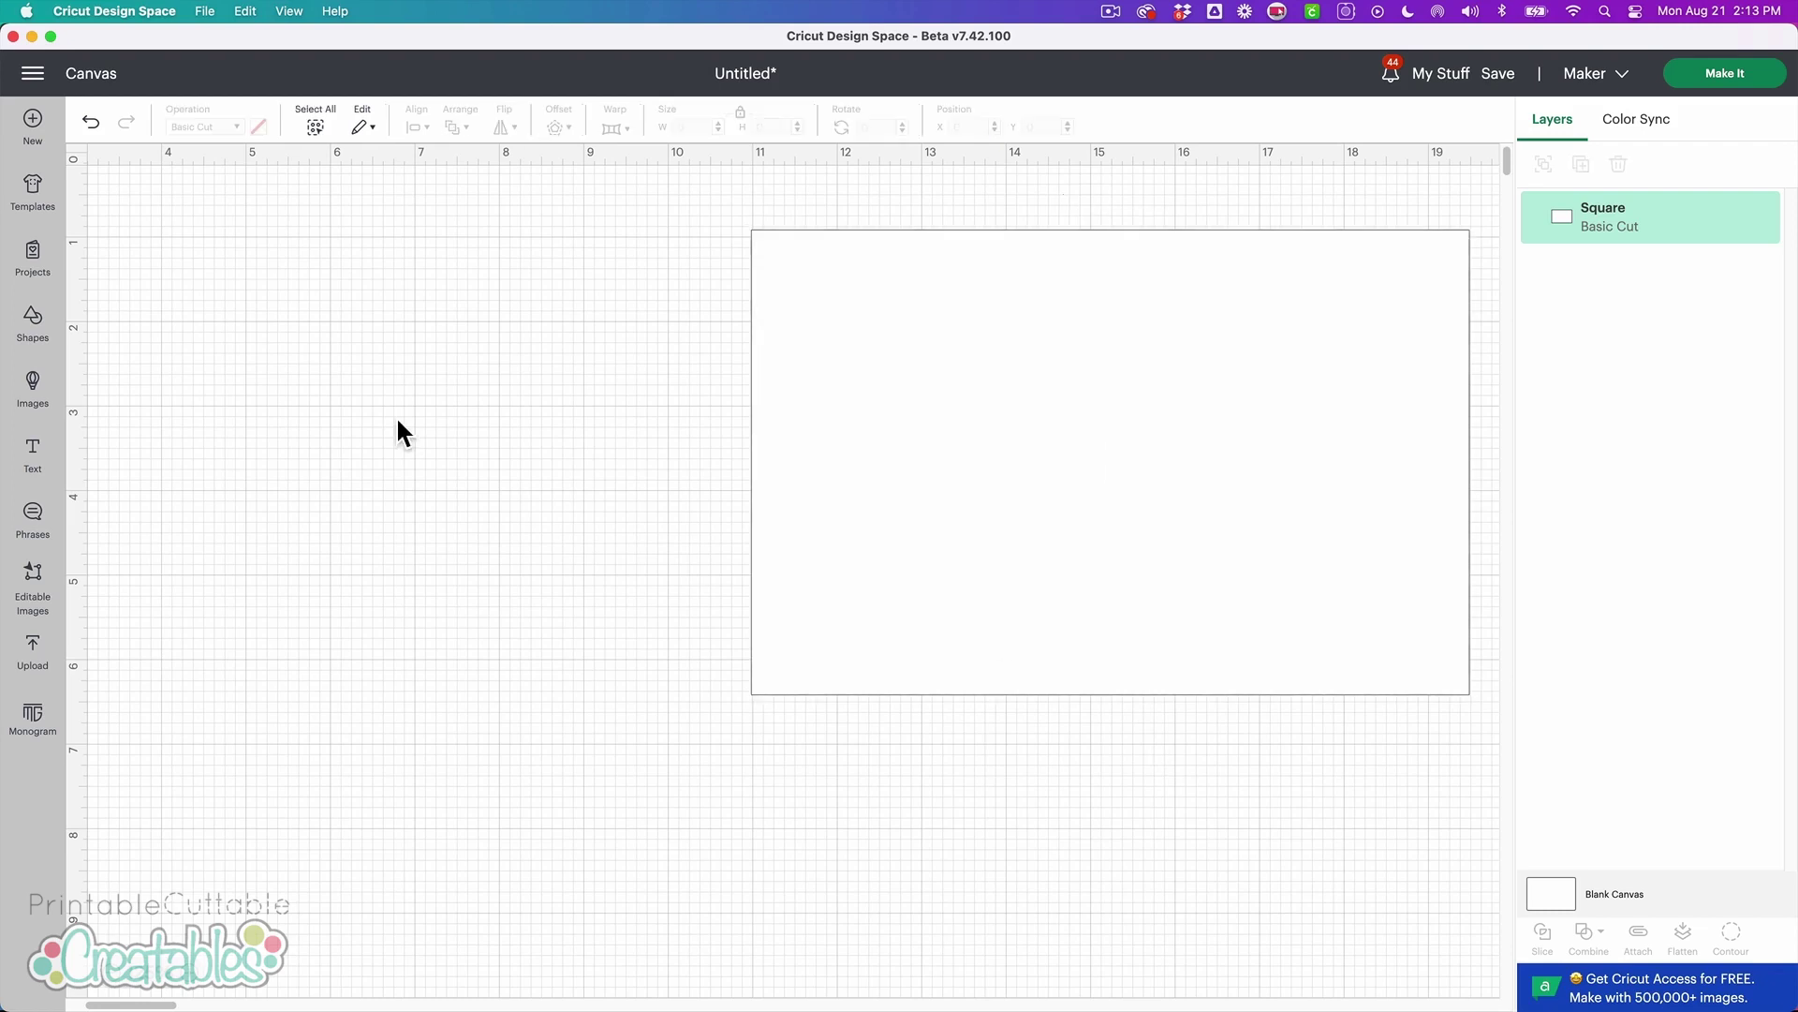
# Add a Score Line shape and place it to the left of the card
pyautogui.click(35, 330)
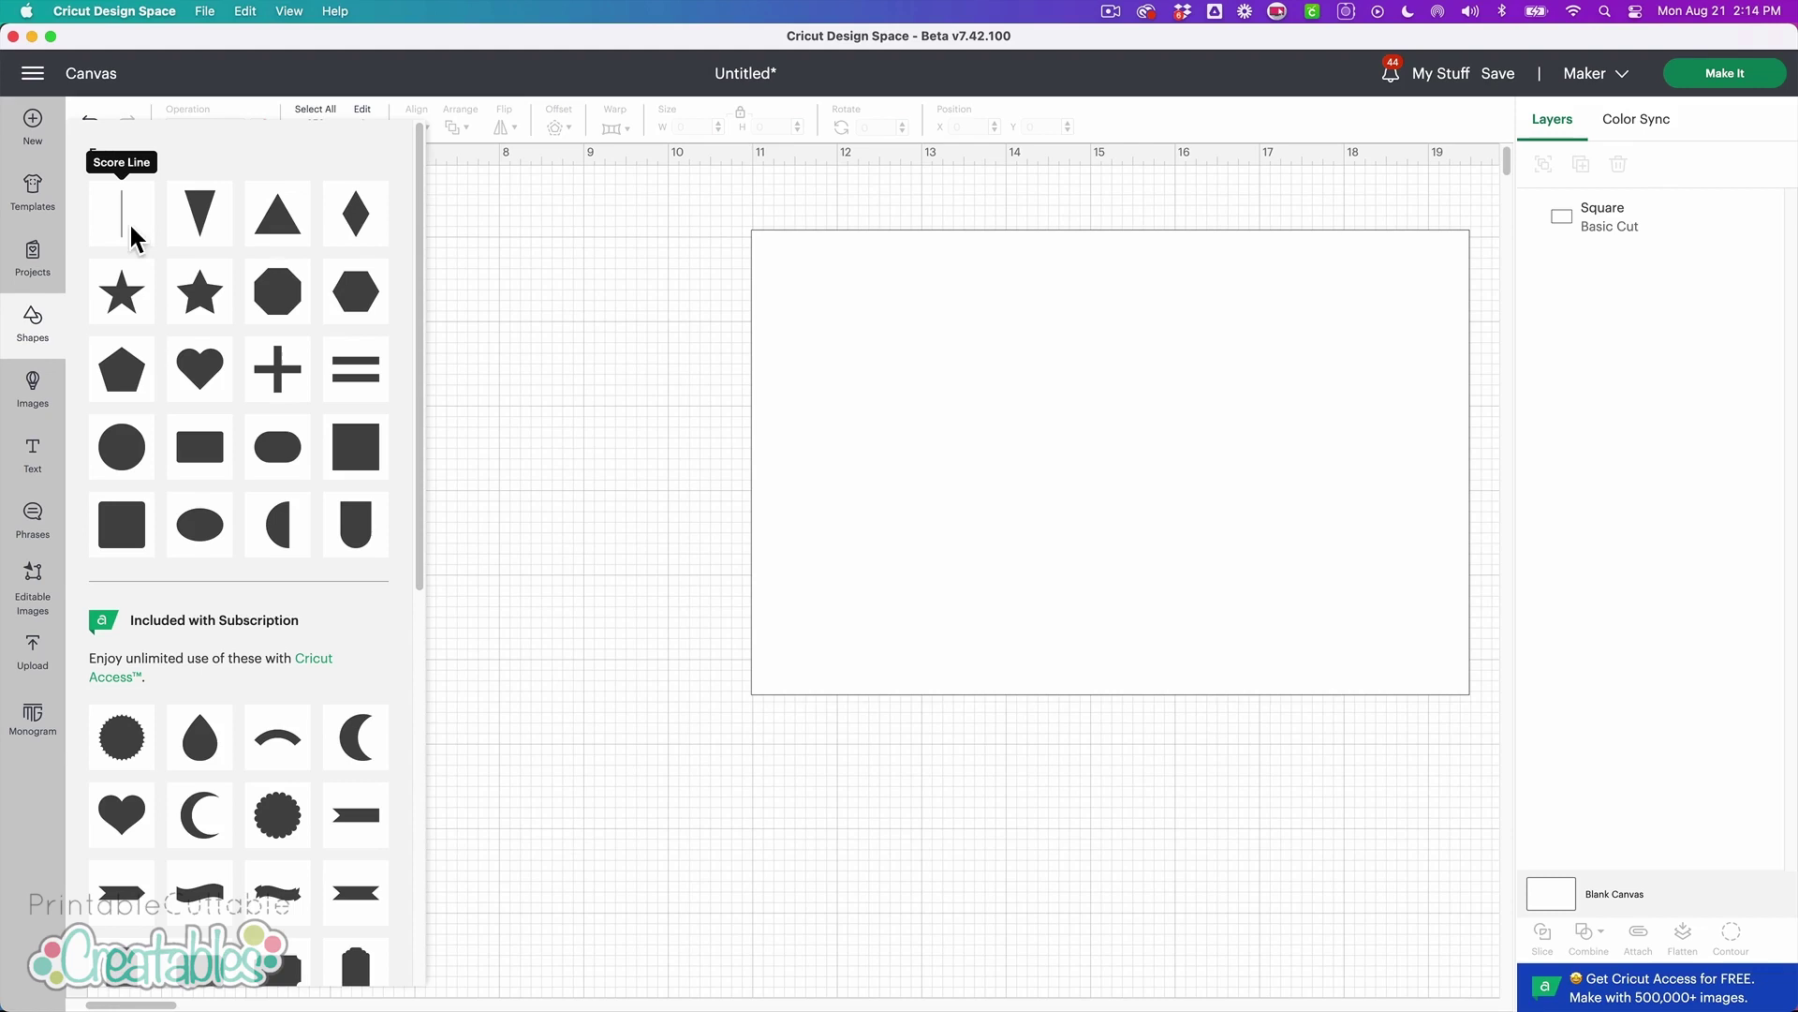
pyautogui.click(132, 229)
pyautogui.moveTo(128, 289); pyautogui.dragTo(606, 326)
pyautogui.click(649, 329)
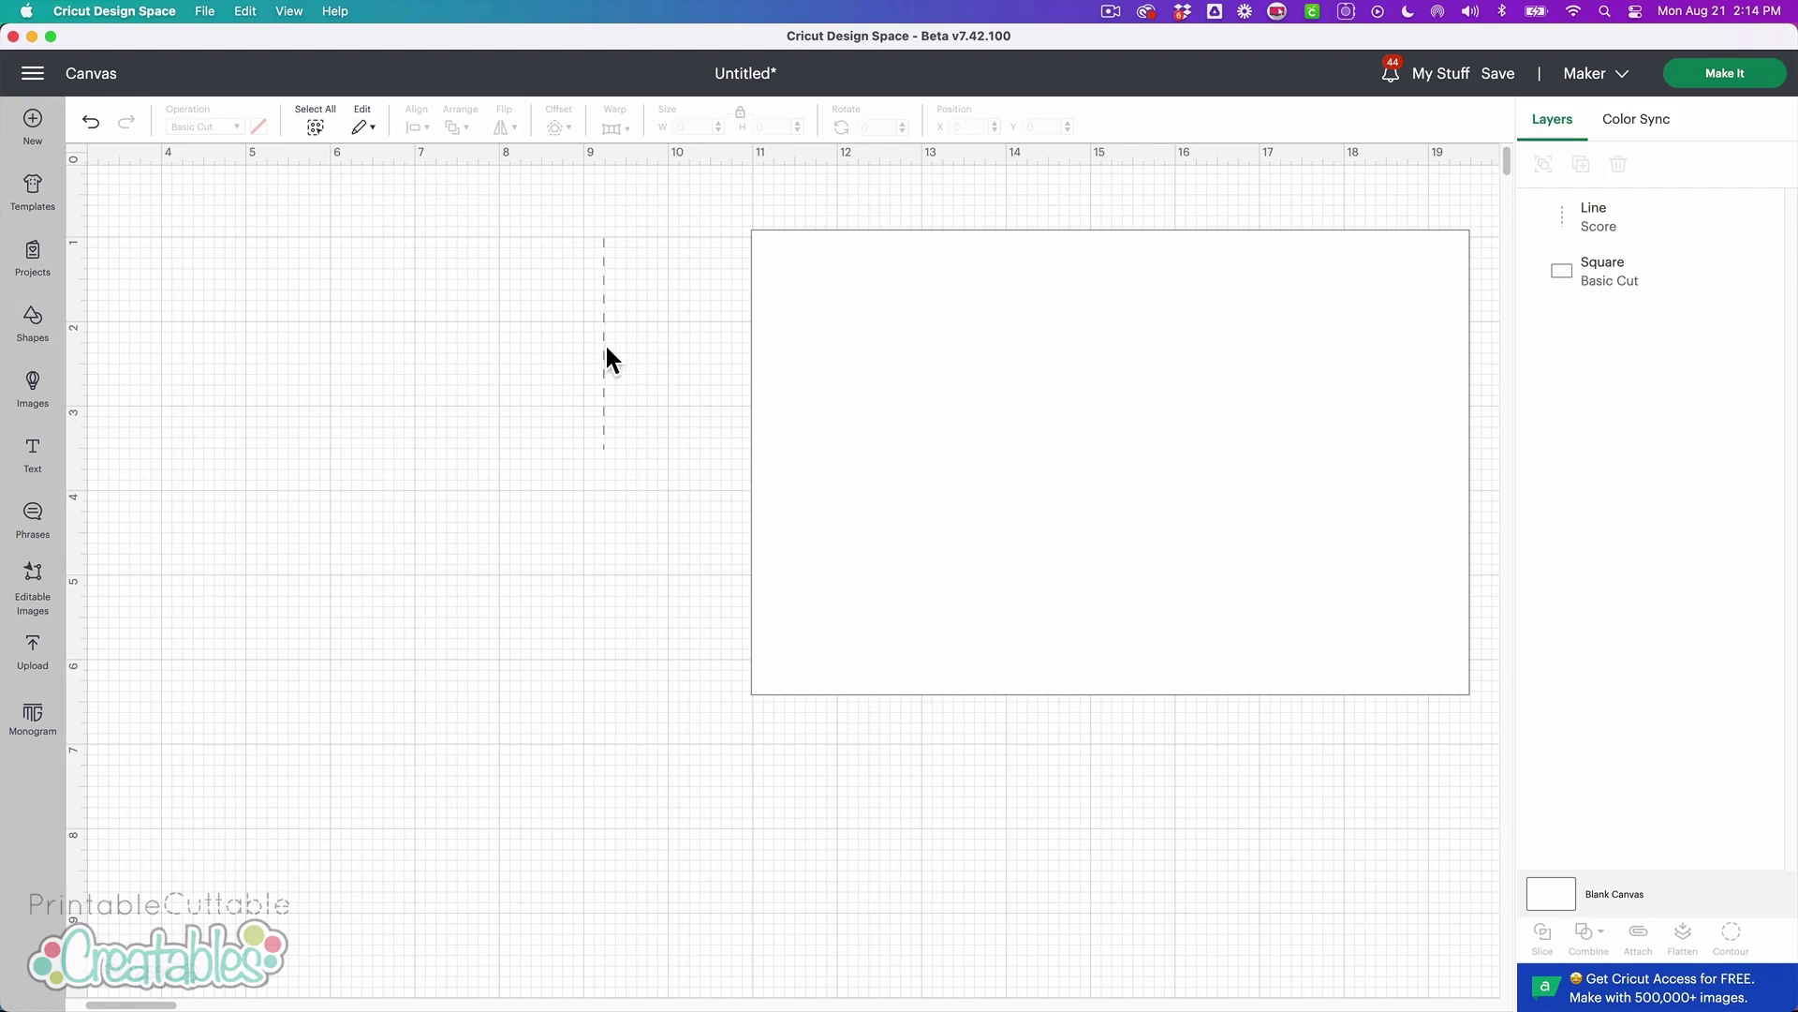
# Switch the new 2.5 in line's operation from Score to Basic Cut
pyautogui.click(606, 386)
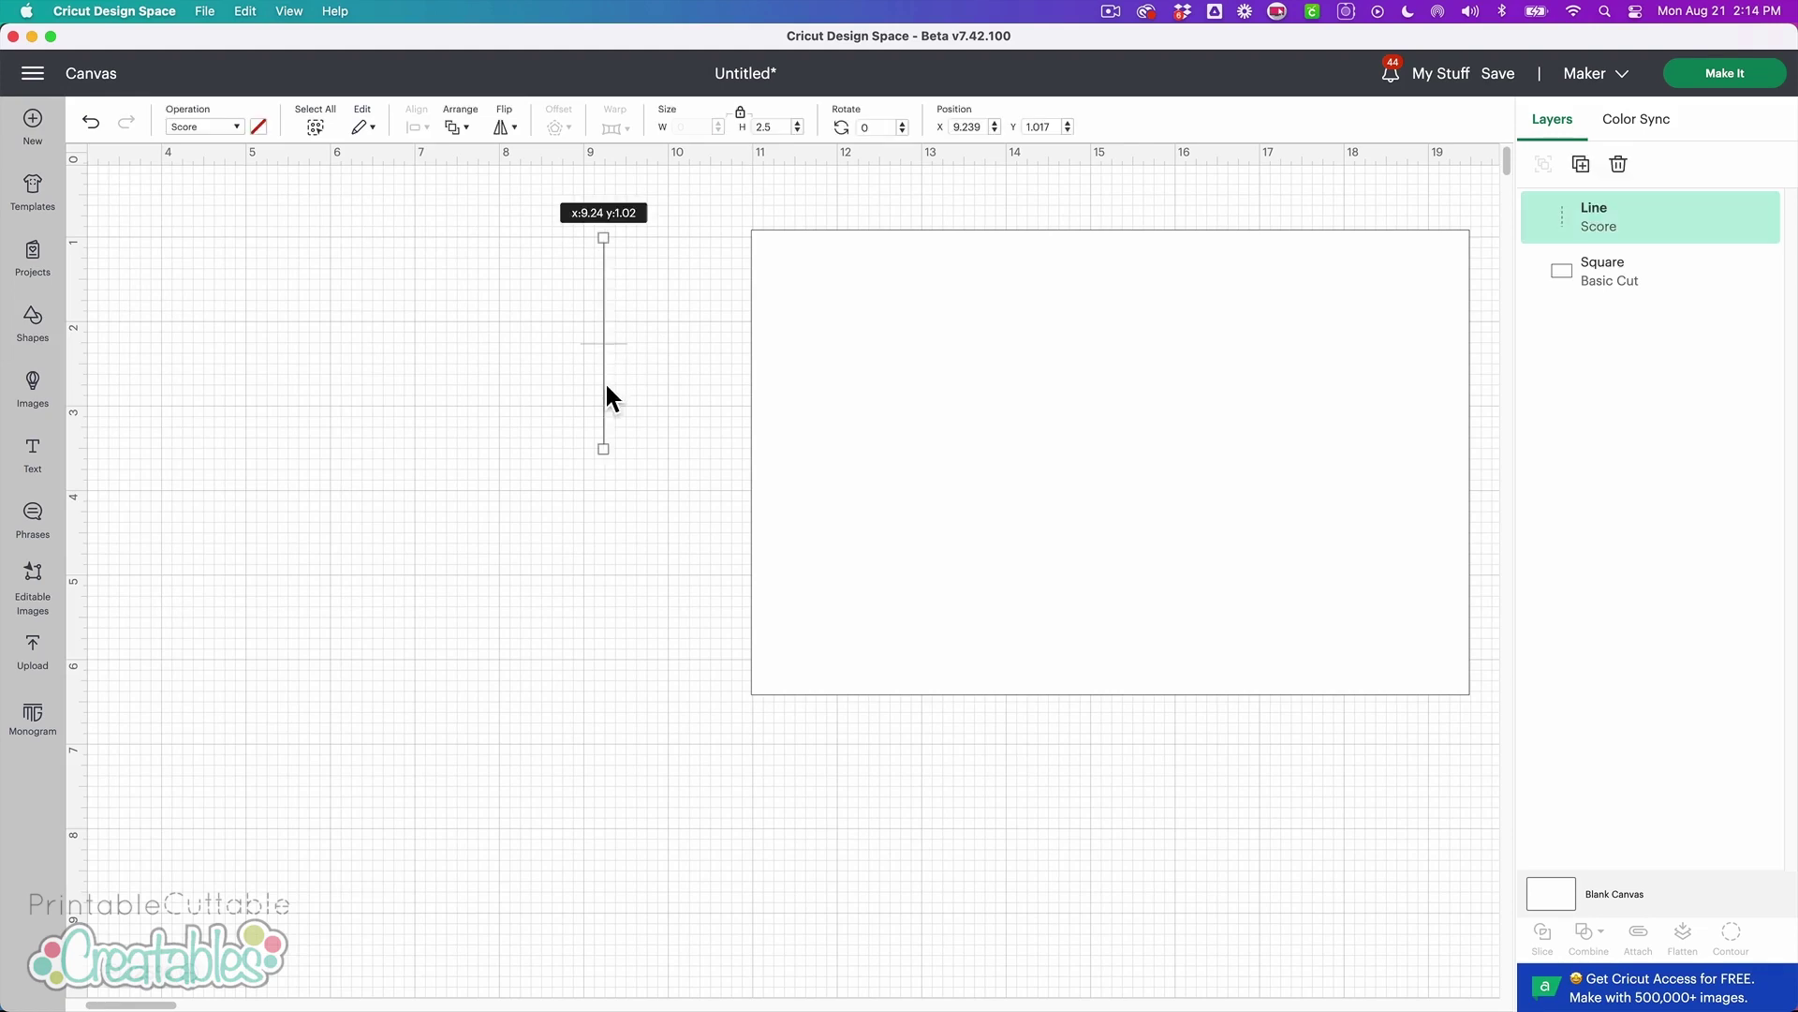
pyautogui.click(225, 131)
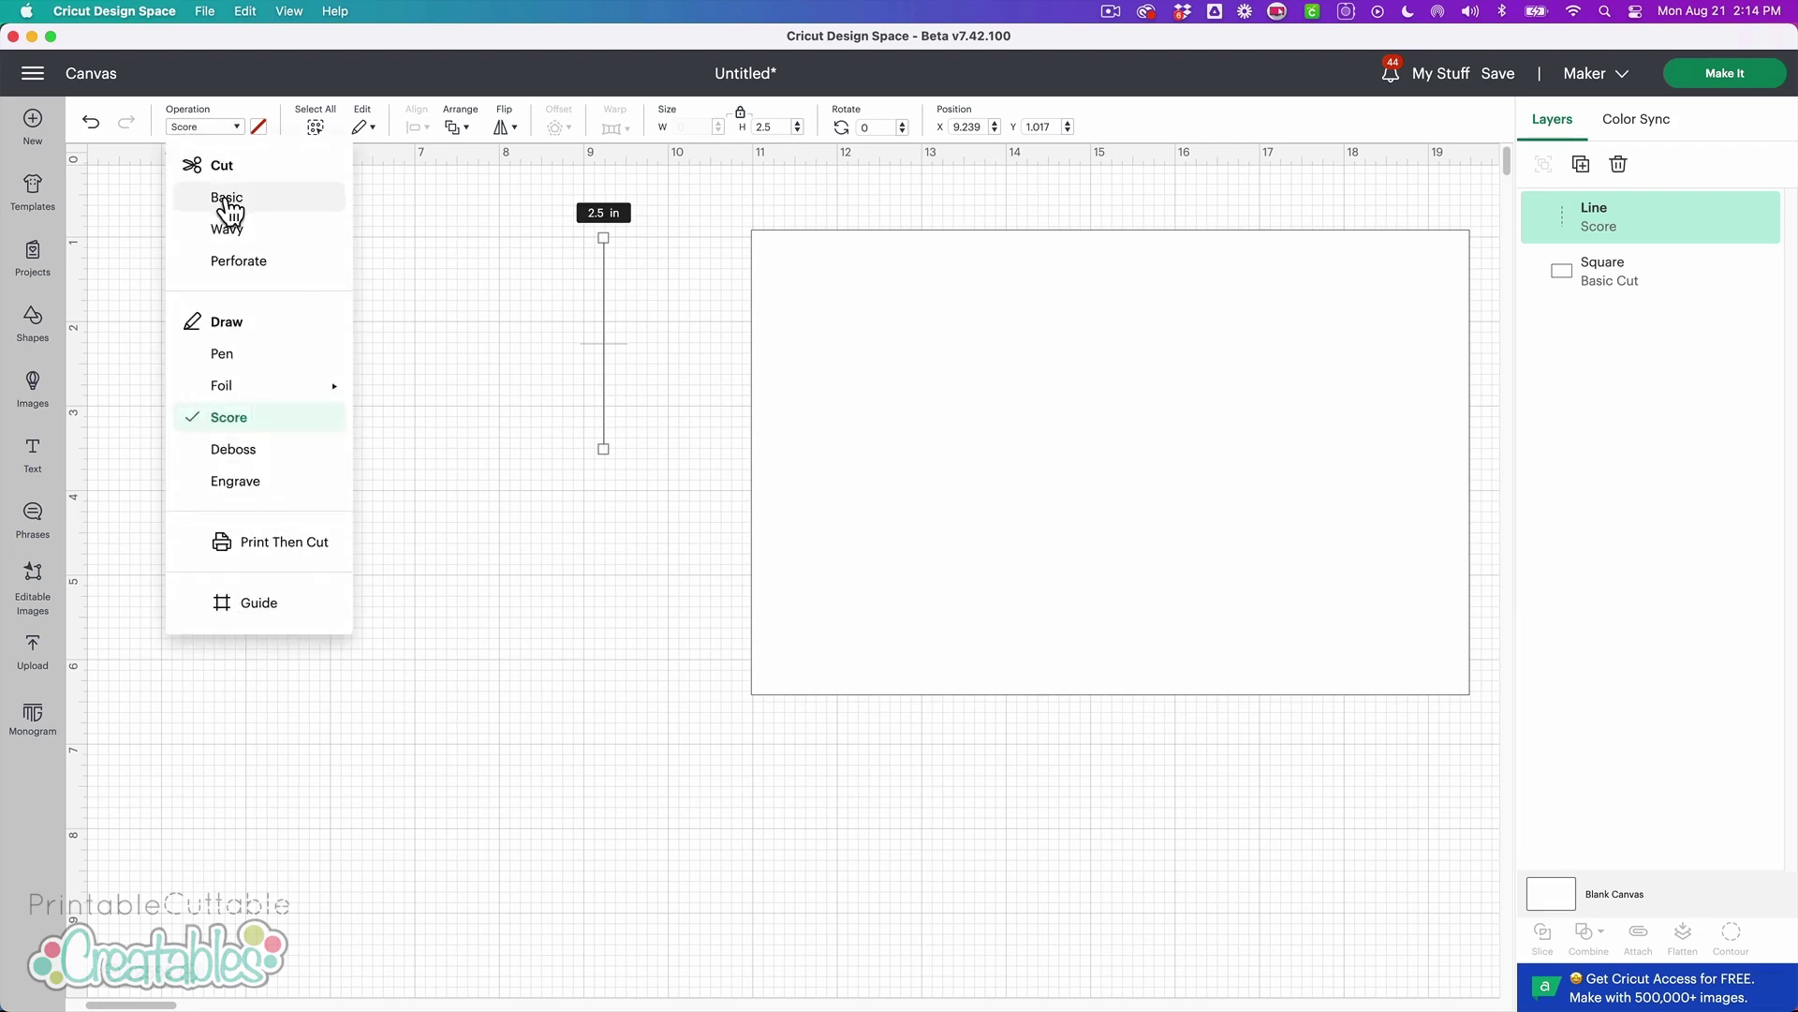
pyautogui.click(227, 199)
pyautogui.click(487, 270)
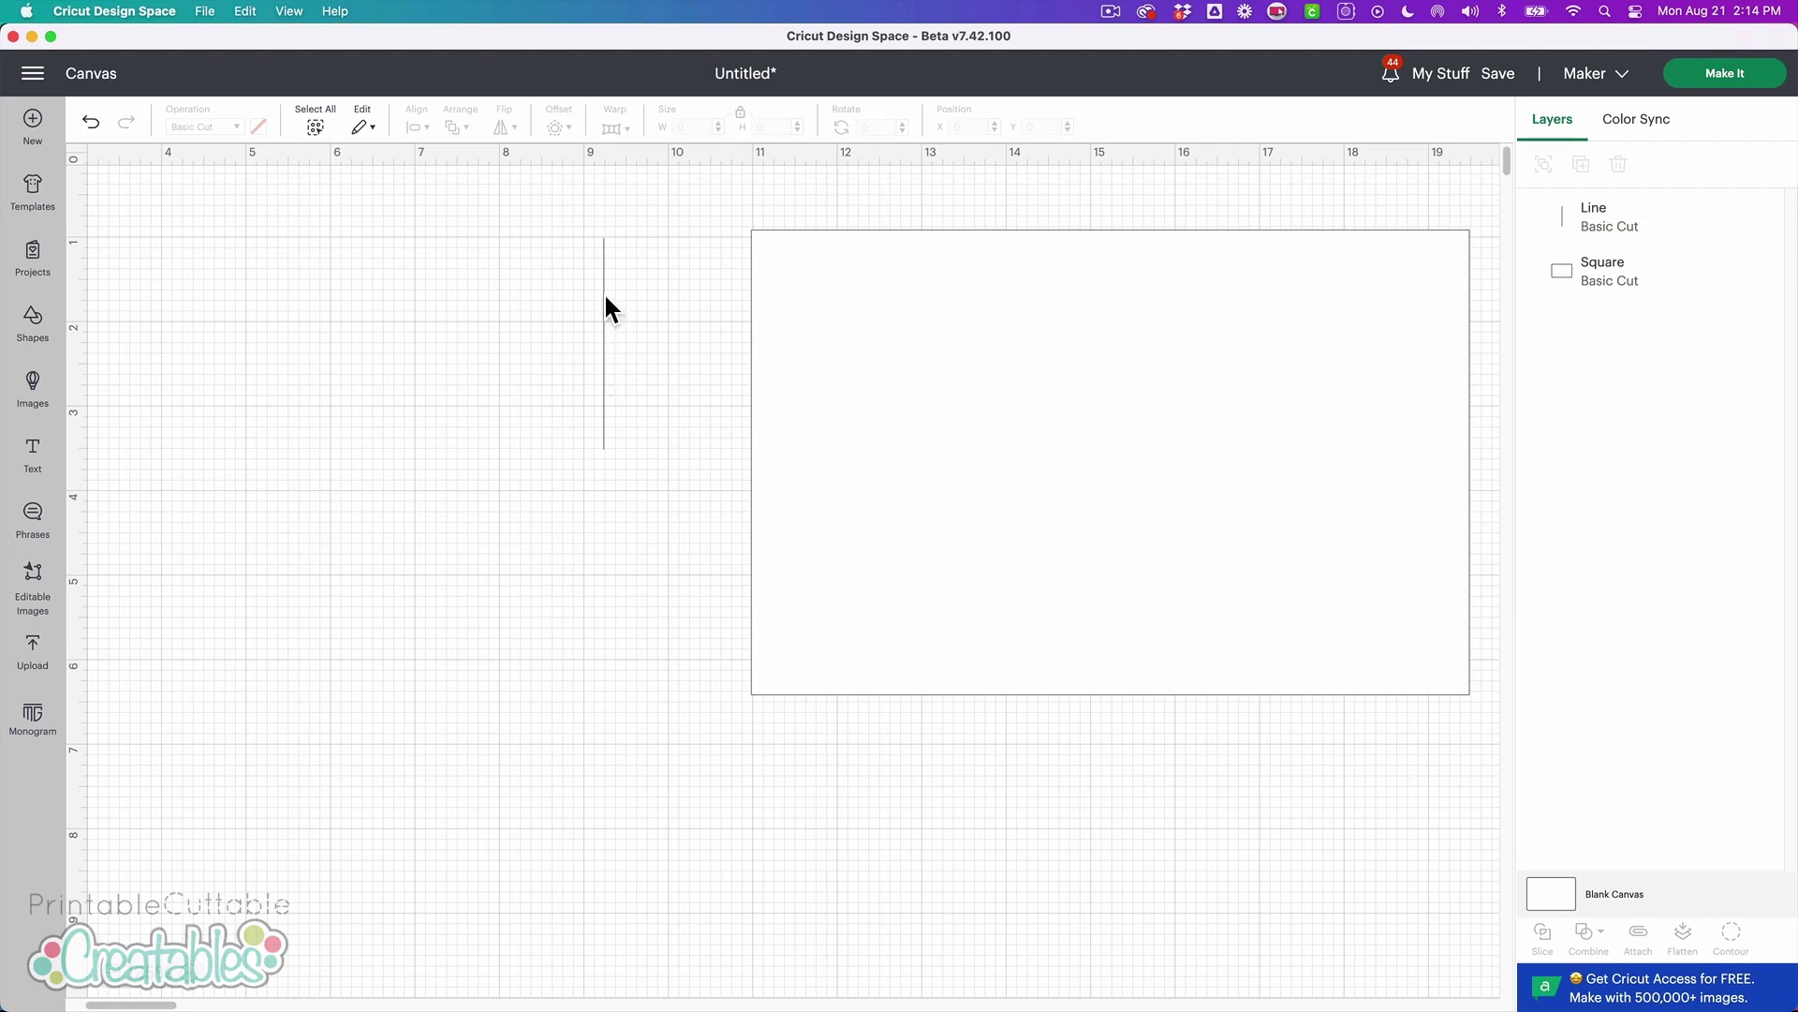
# Shorten the new cut line to a 0.25 in height
pyautogui.click(605, 427)
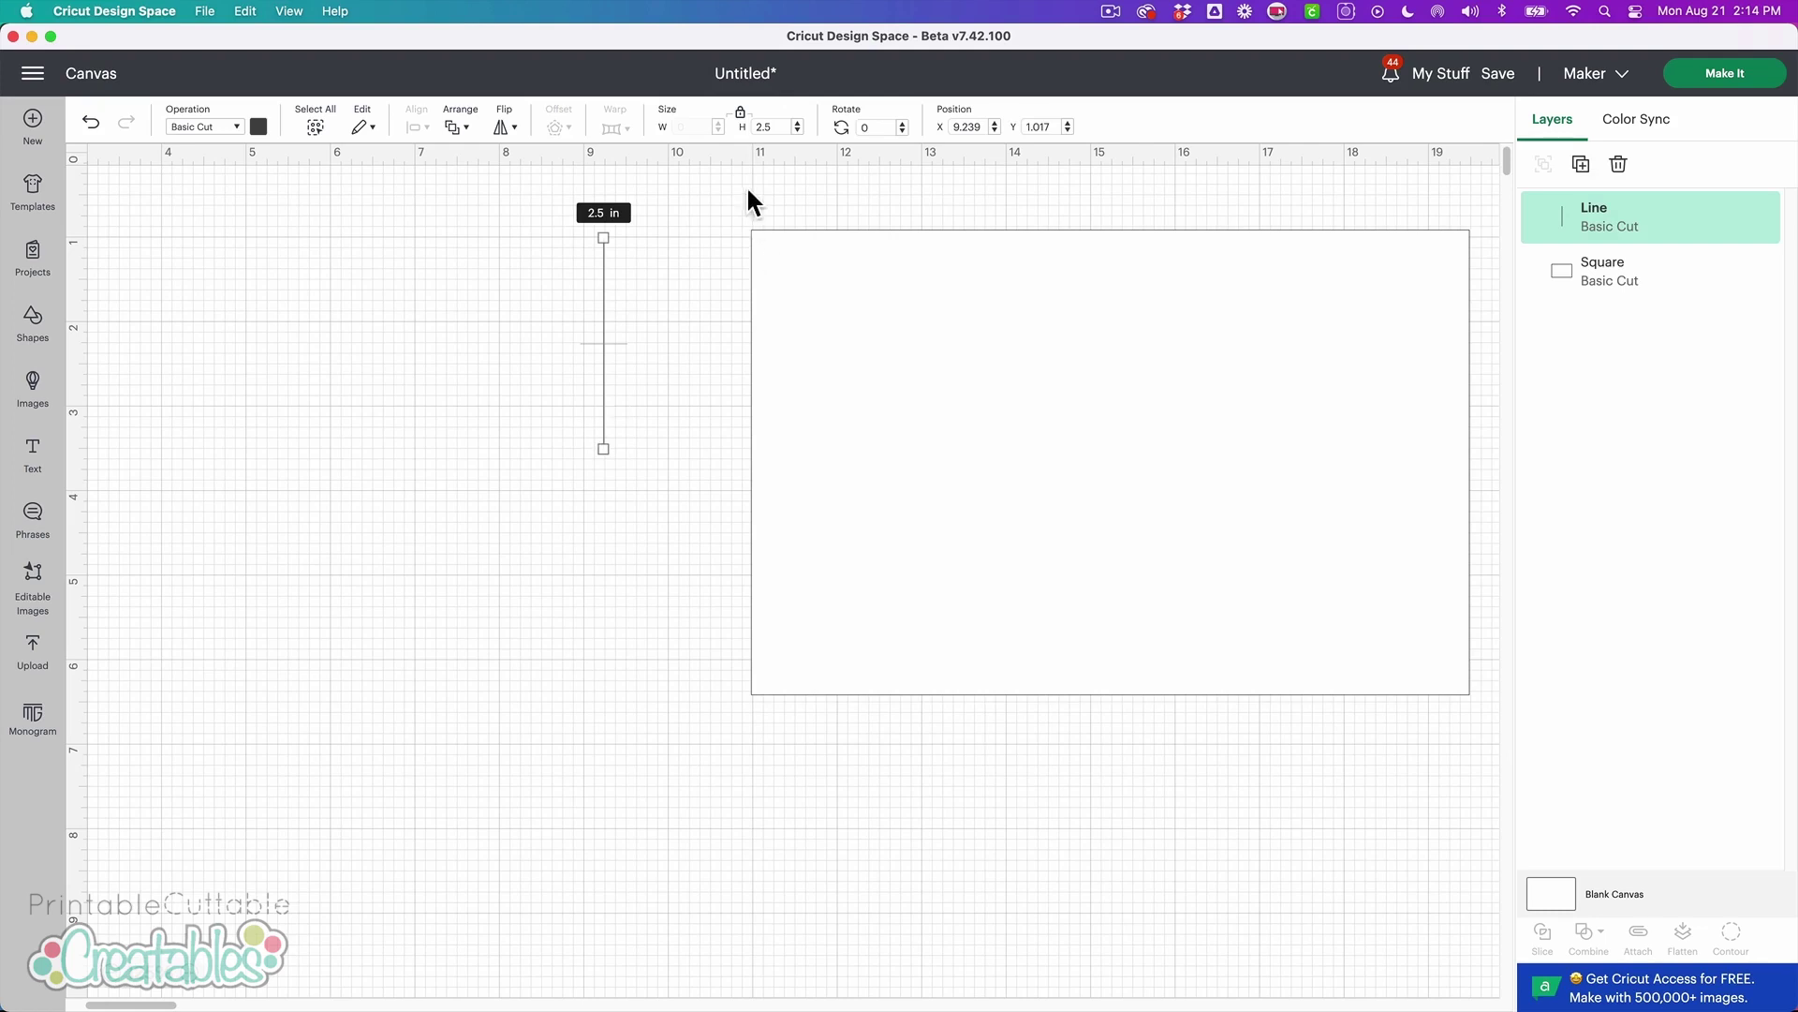
pyautogui.click(773, 126)
pyautogui.write('.25')
pyautogui.press('Return')
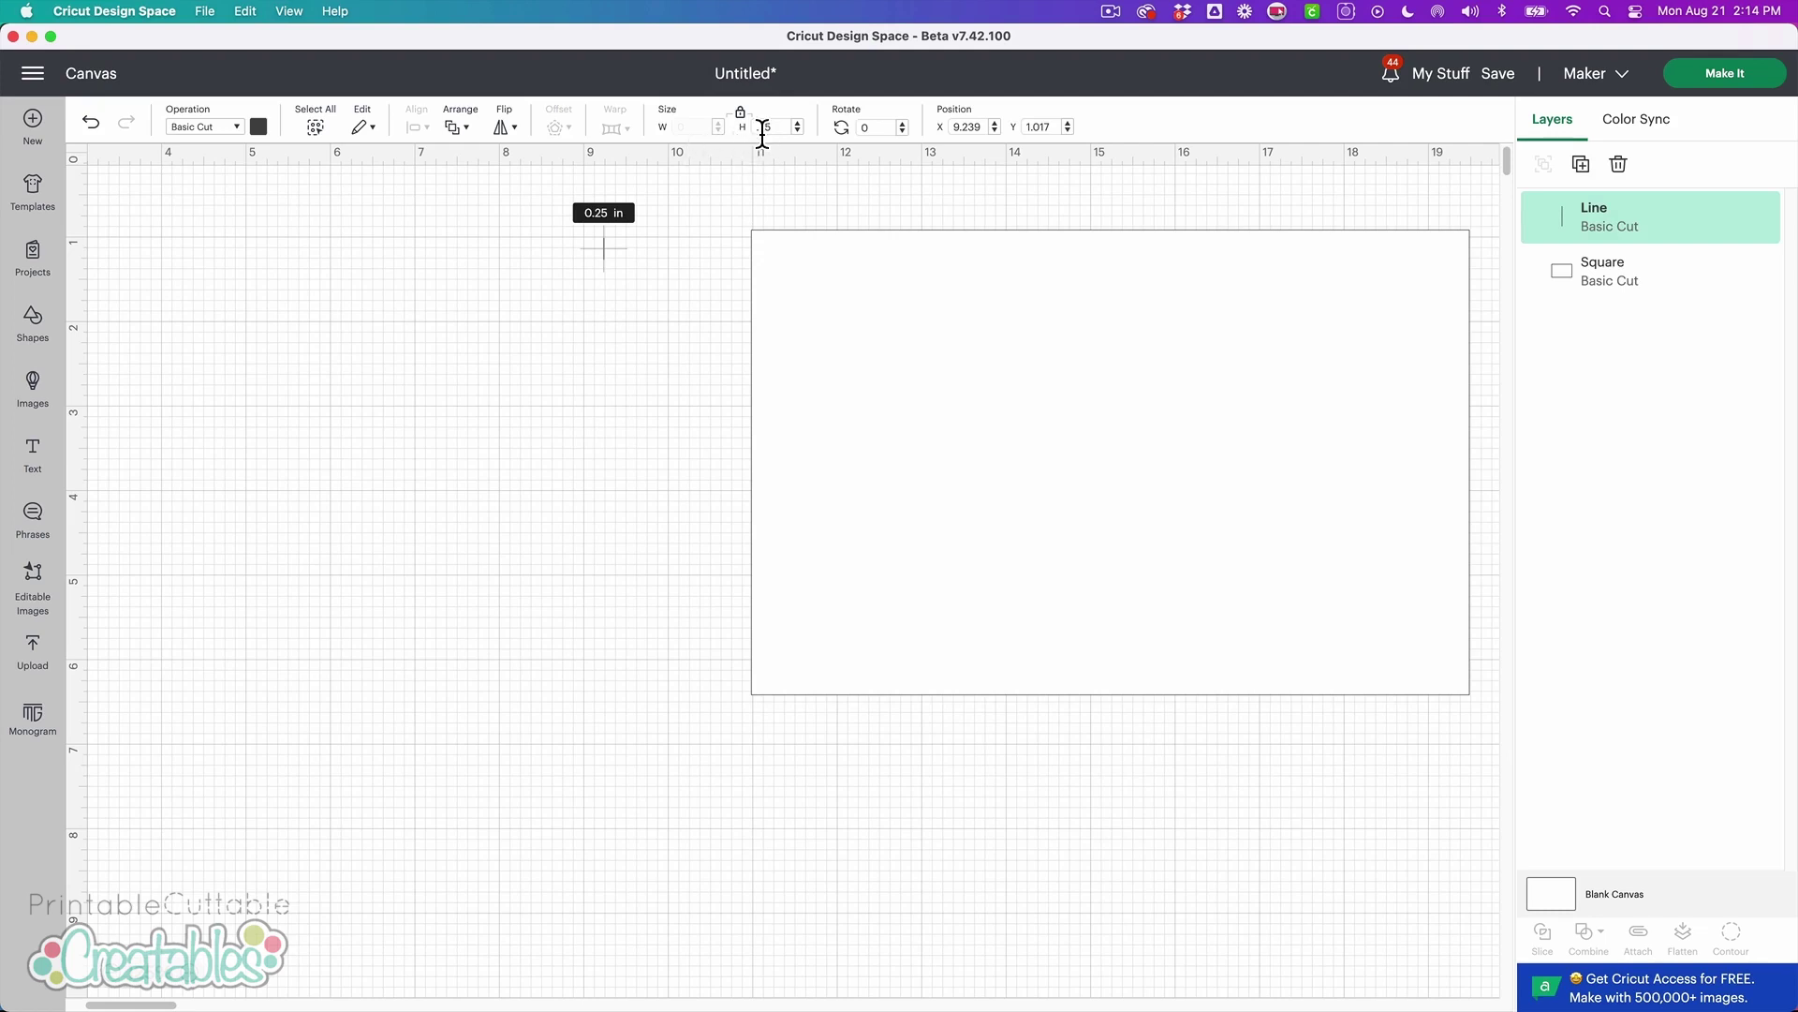
pyautogui.click(655, 243)
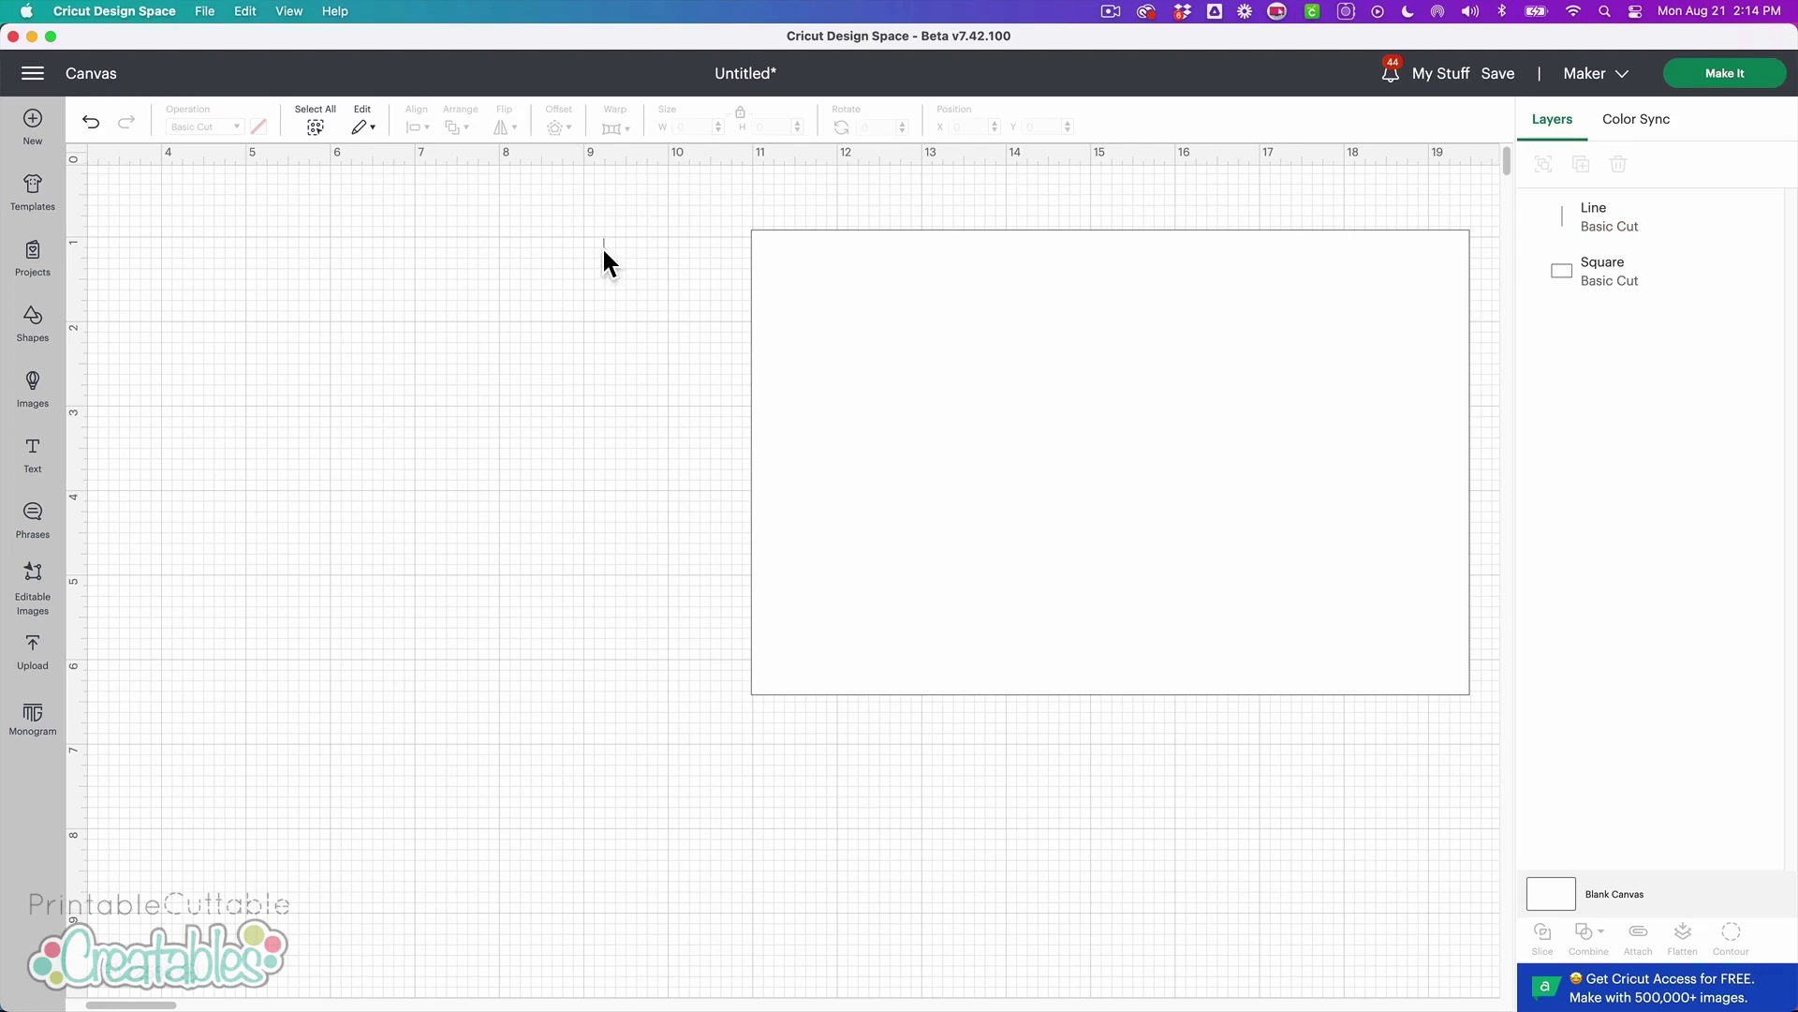
# Duplicate the 0.25 in dash repeatedly downward to form a vertical dashed column
pyautogui.click(602, 248)
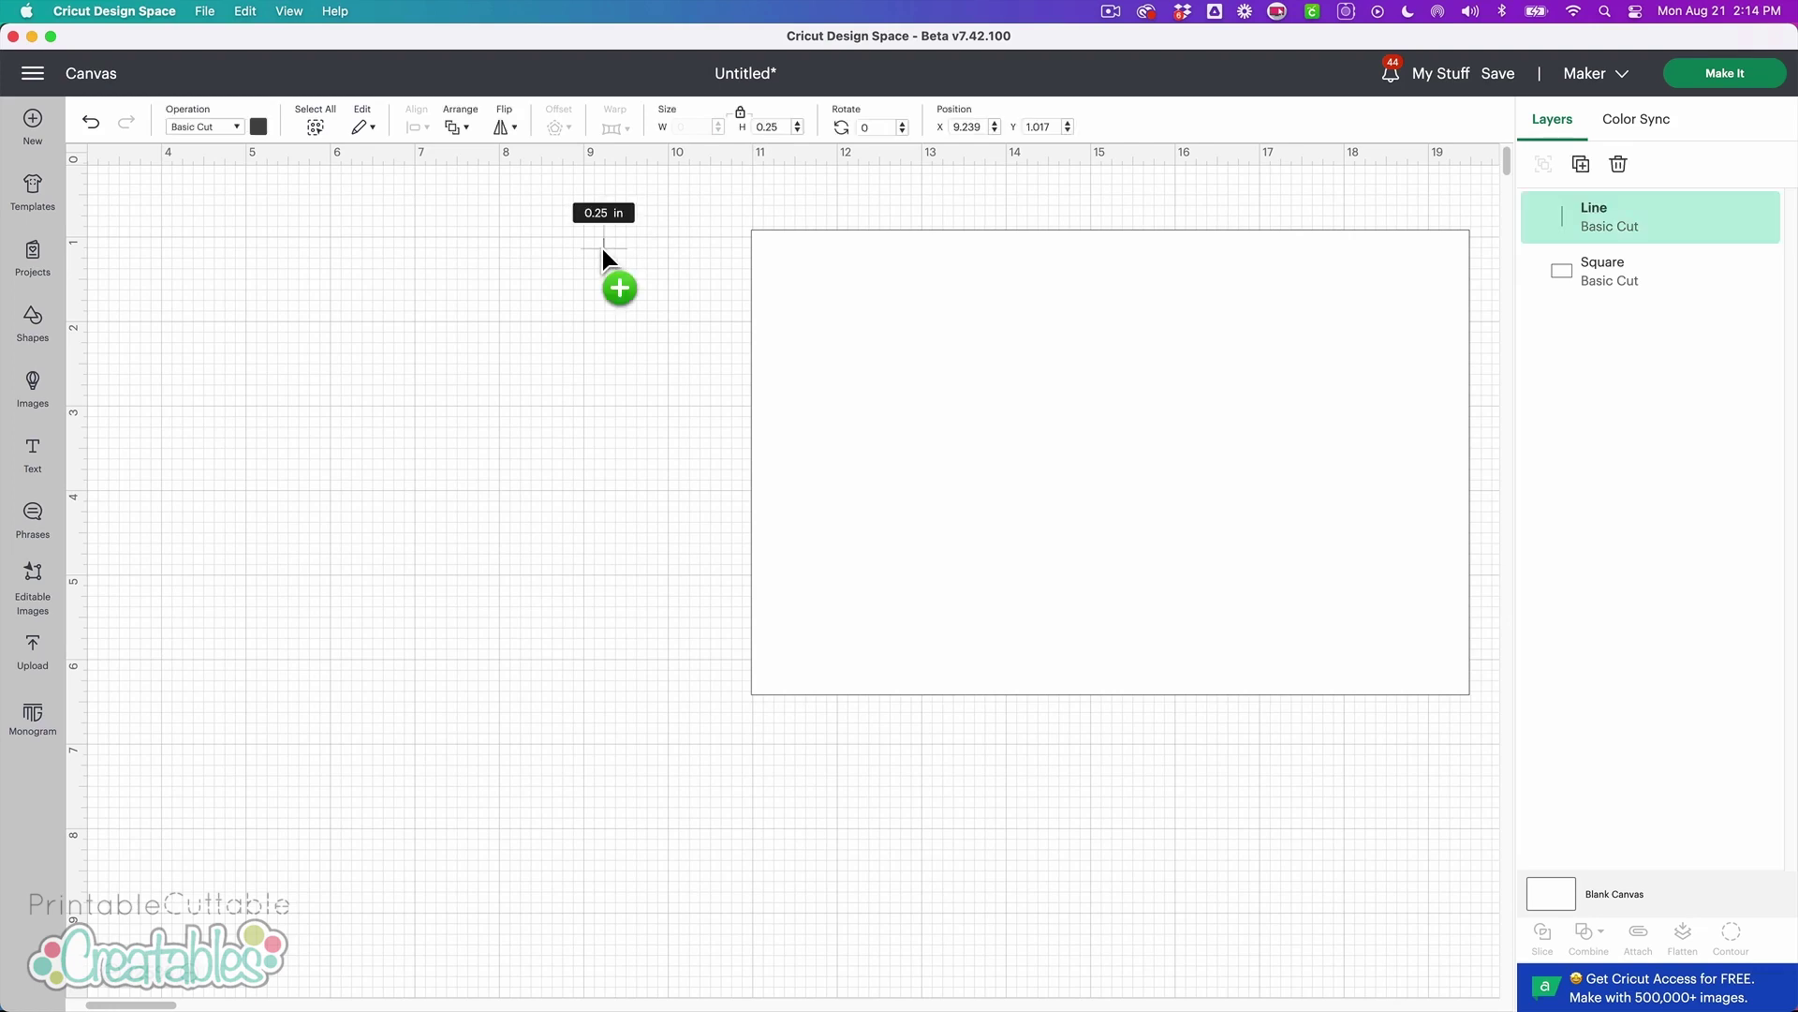
pyautogui.moveTo(601, 245); pyautogui.dragTo(601, 284)
pyautogui.click(631, 289)
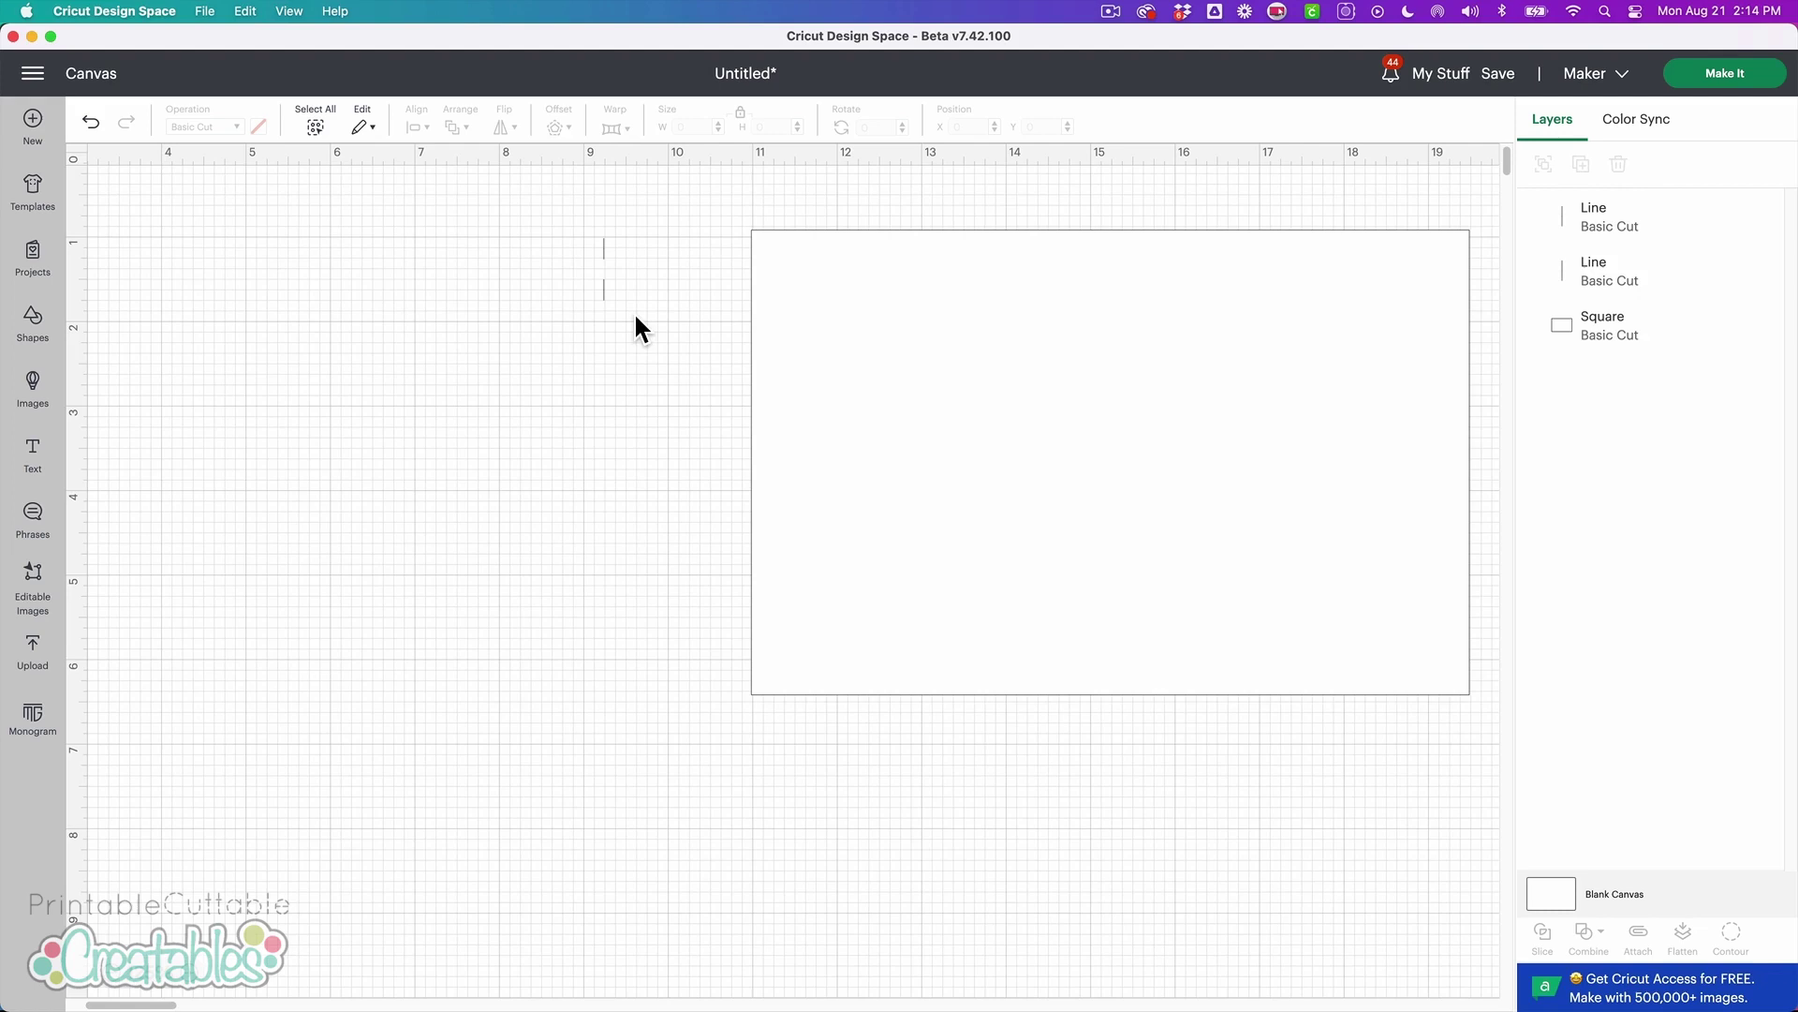
pyautogui.moveTo(633, 315)
pyautogui.mouseDown()
pyautogui.moveTo(565, 225)
pyautogui.moveTo(602, 253)
pyautogui.moveTo(609, 335)
pyautogui.mouseUp()
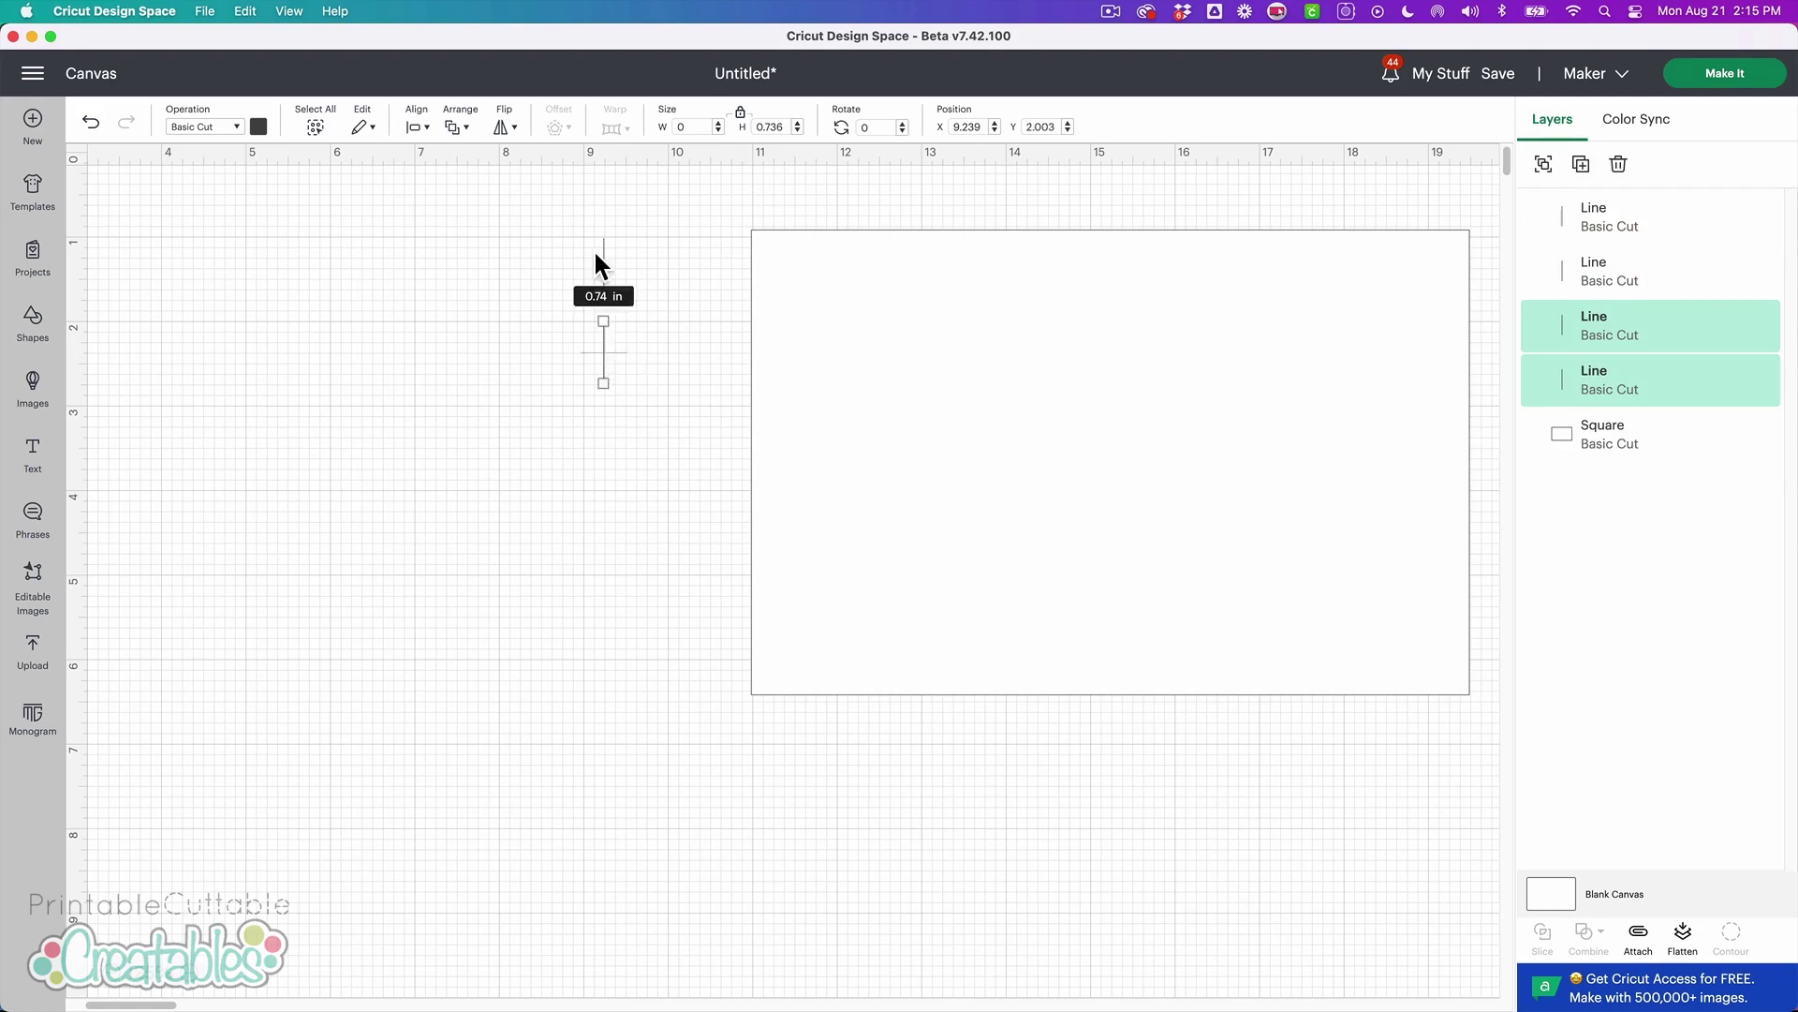
pyautogui.click(668, 391)
pyautogui.moveTo(638, 411); pyautogui.dragTo(603, 598)
# Remove the extra bottom dash and attach the remaining dashes as one group
pyautogui.click(676, 649)
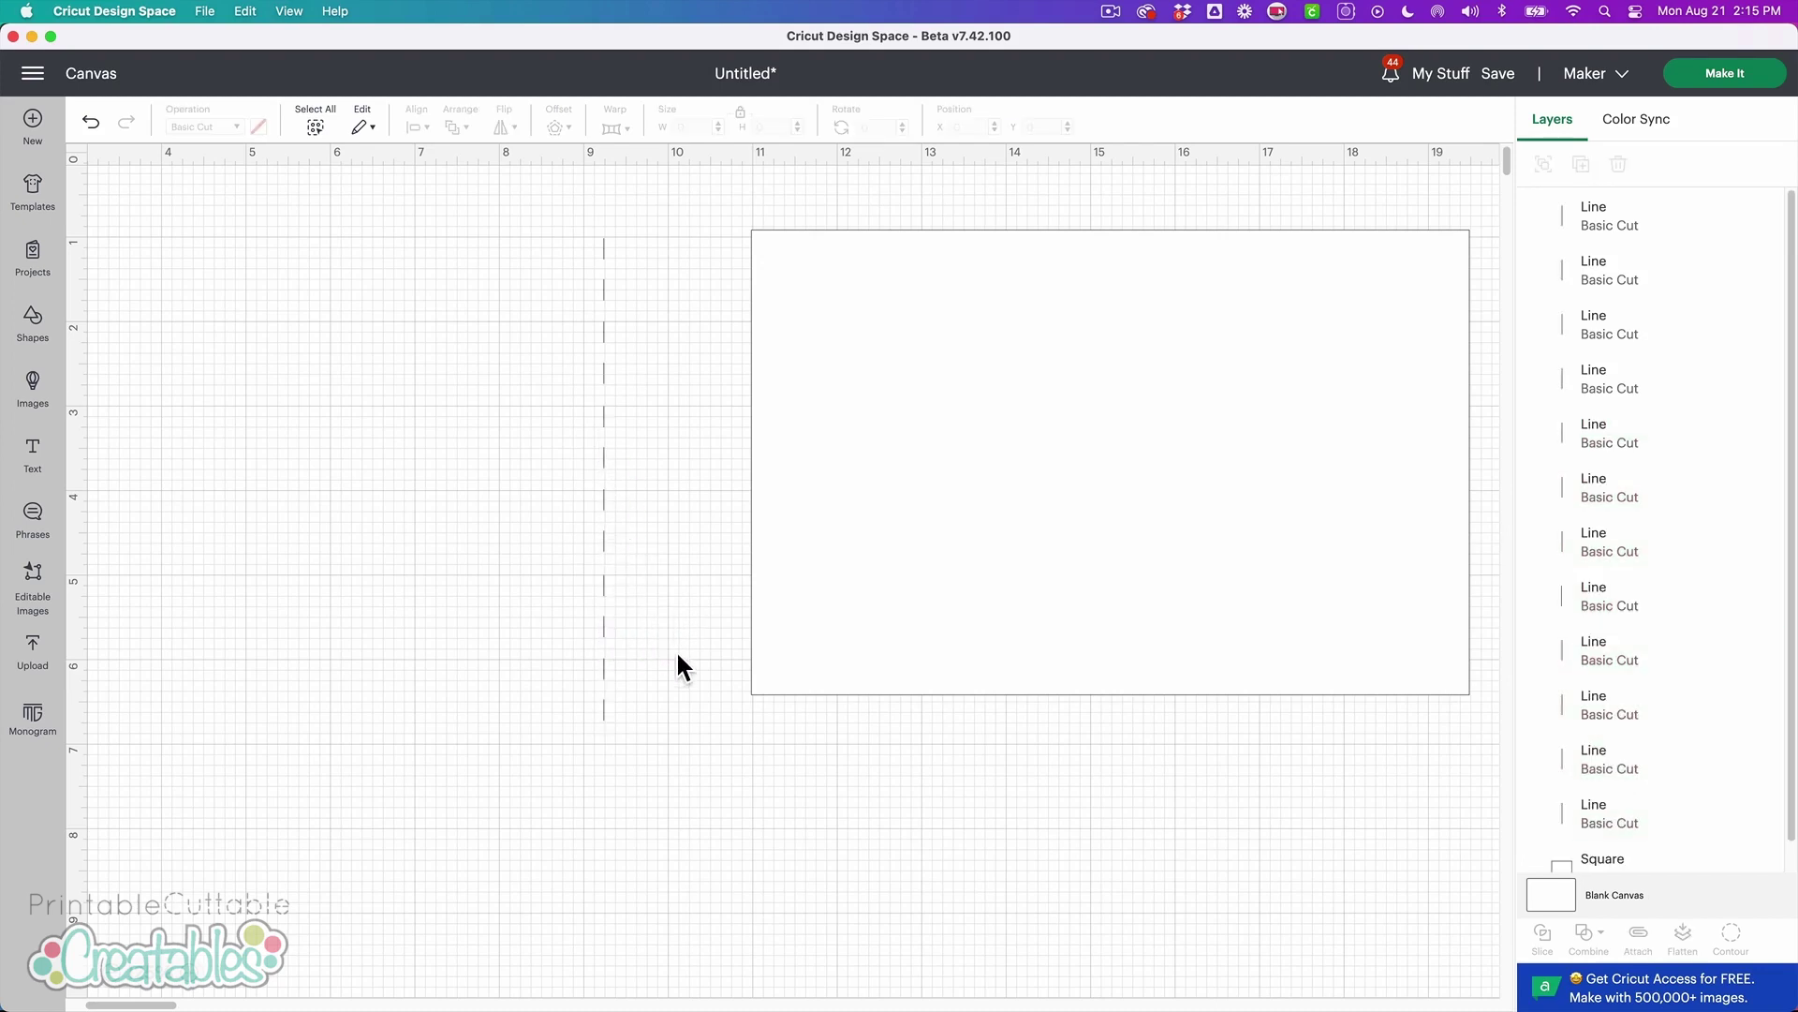
pyautogui.click(606, 710)
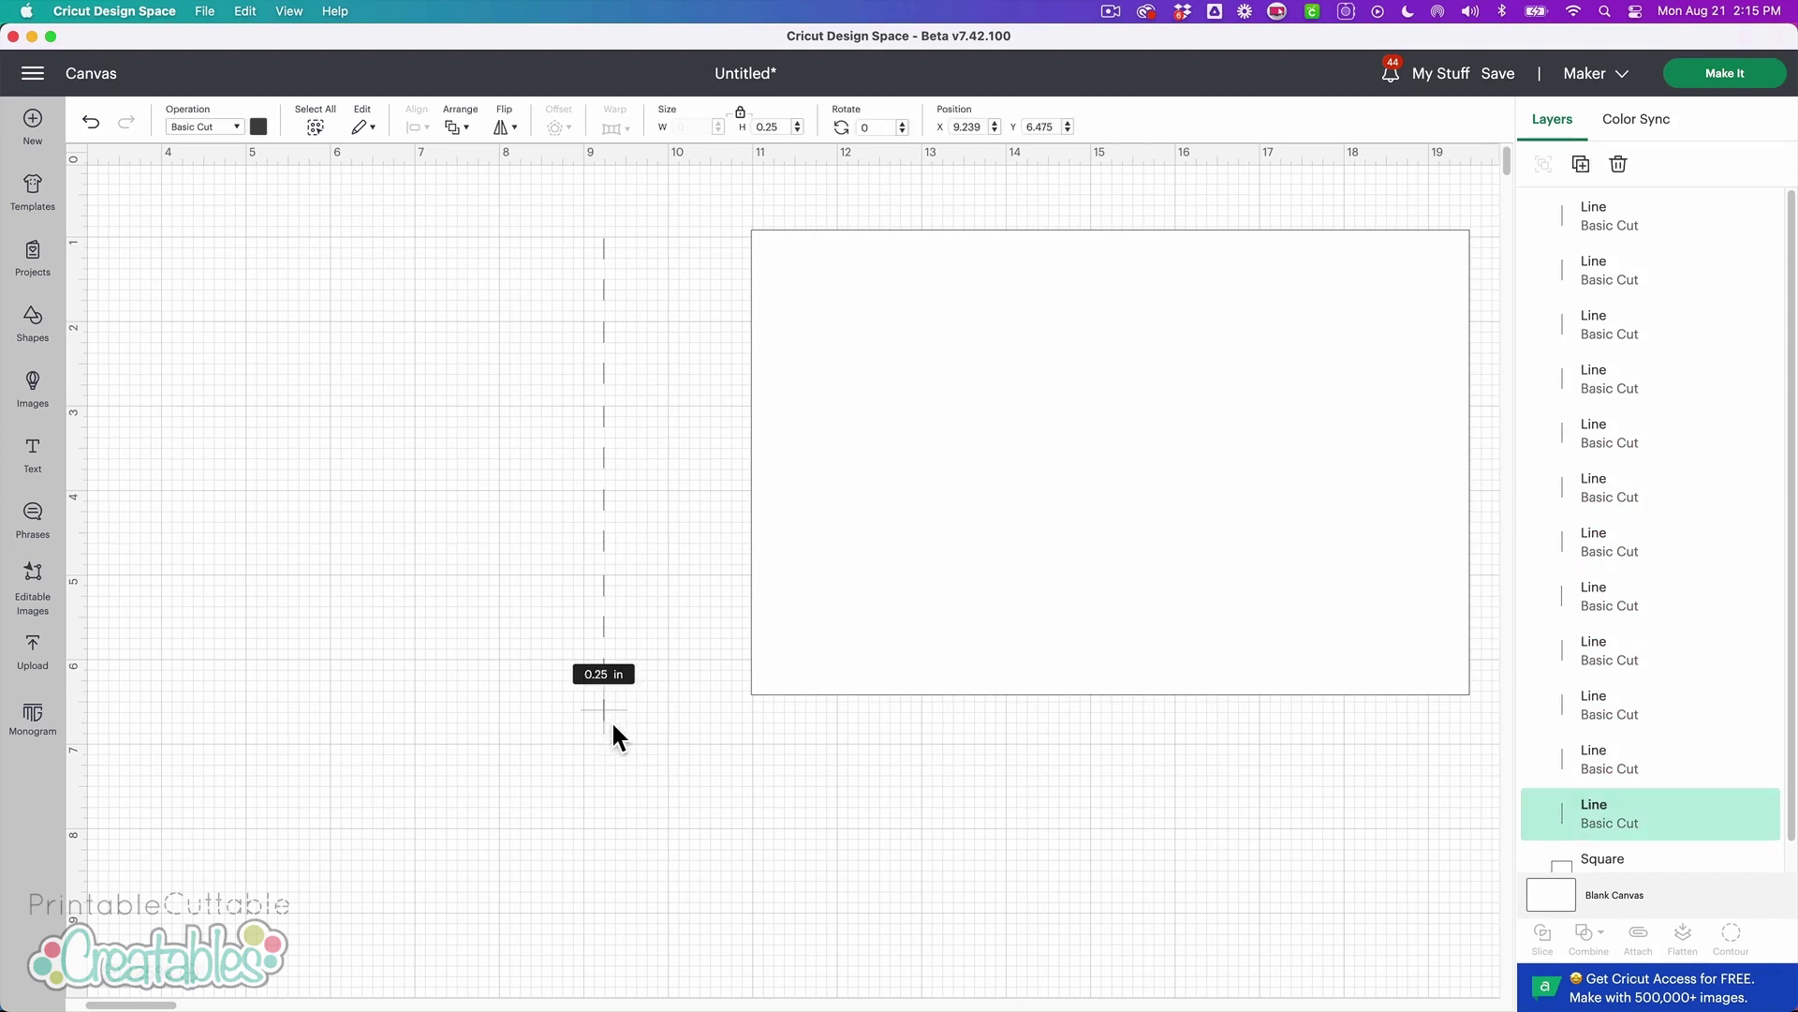
pyautogui.click(705, 695)
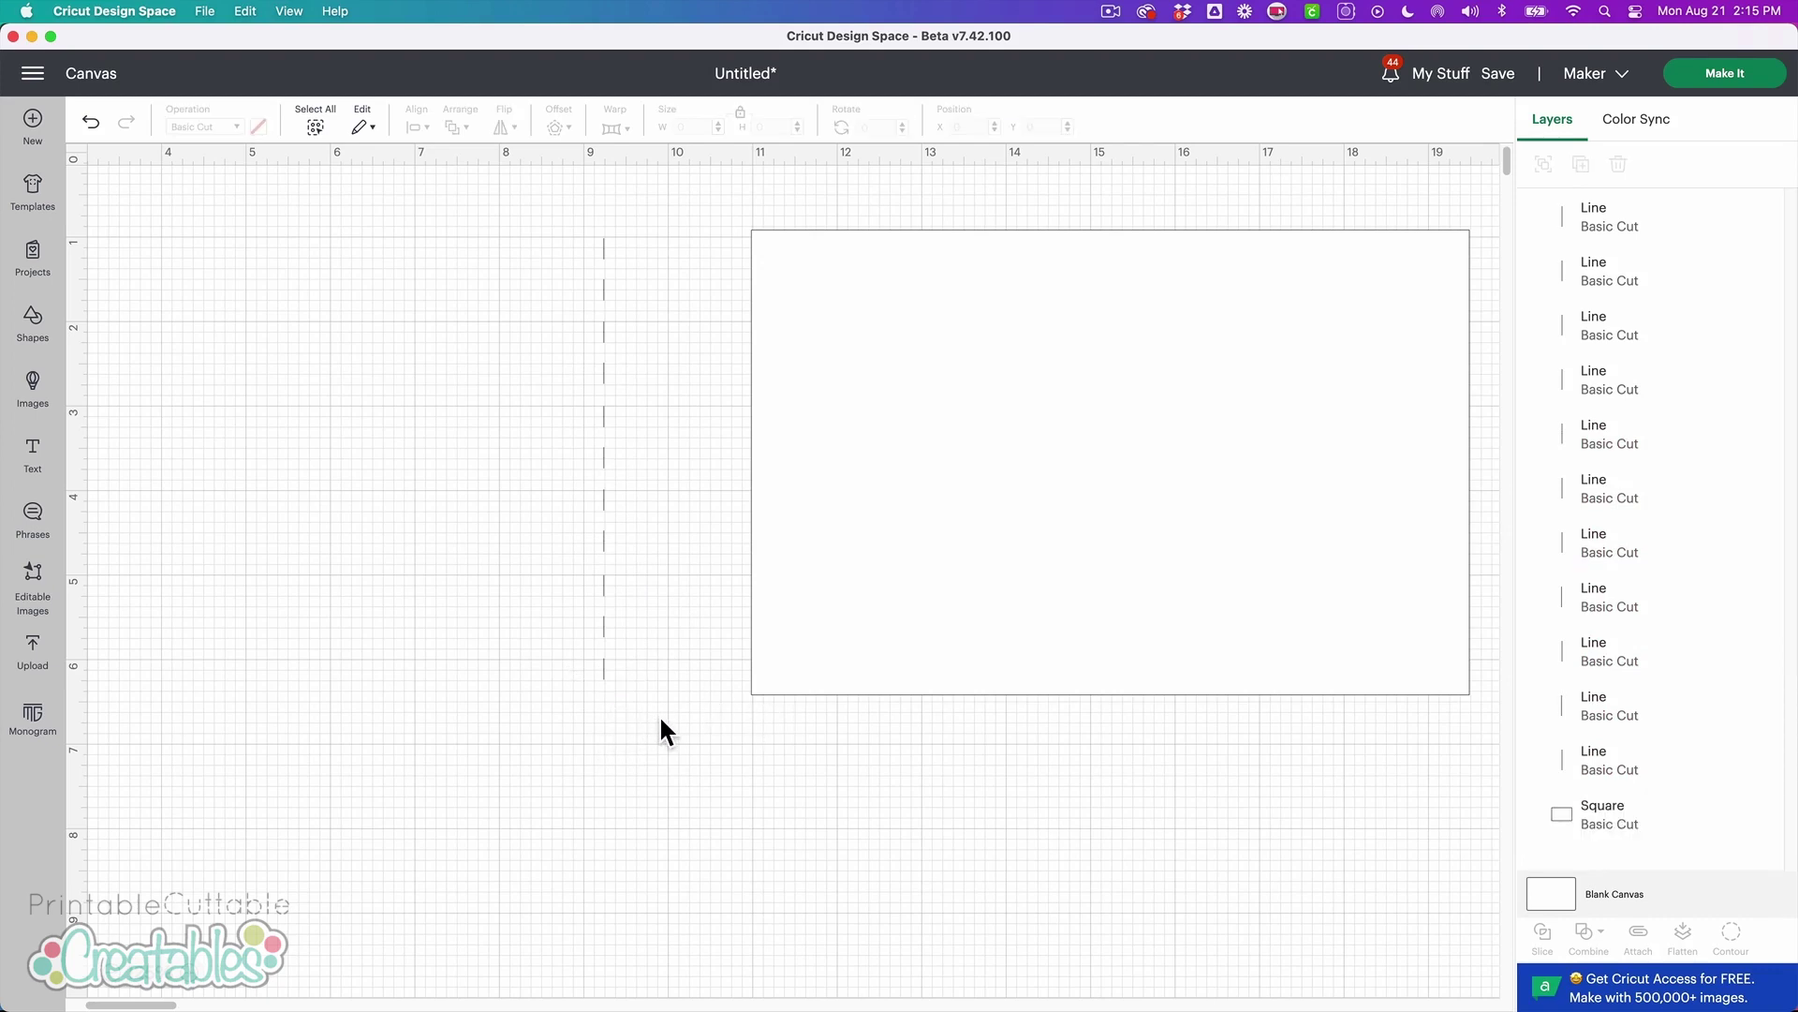
pyautogui.moveTo(661, 719); pyautogui.dragTo(496, 213)
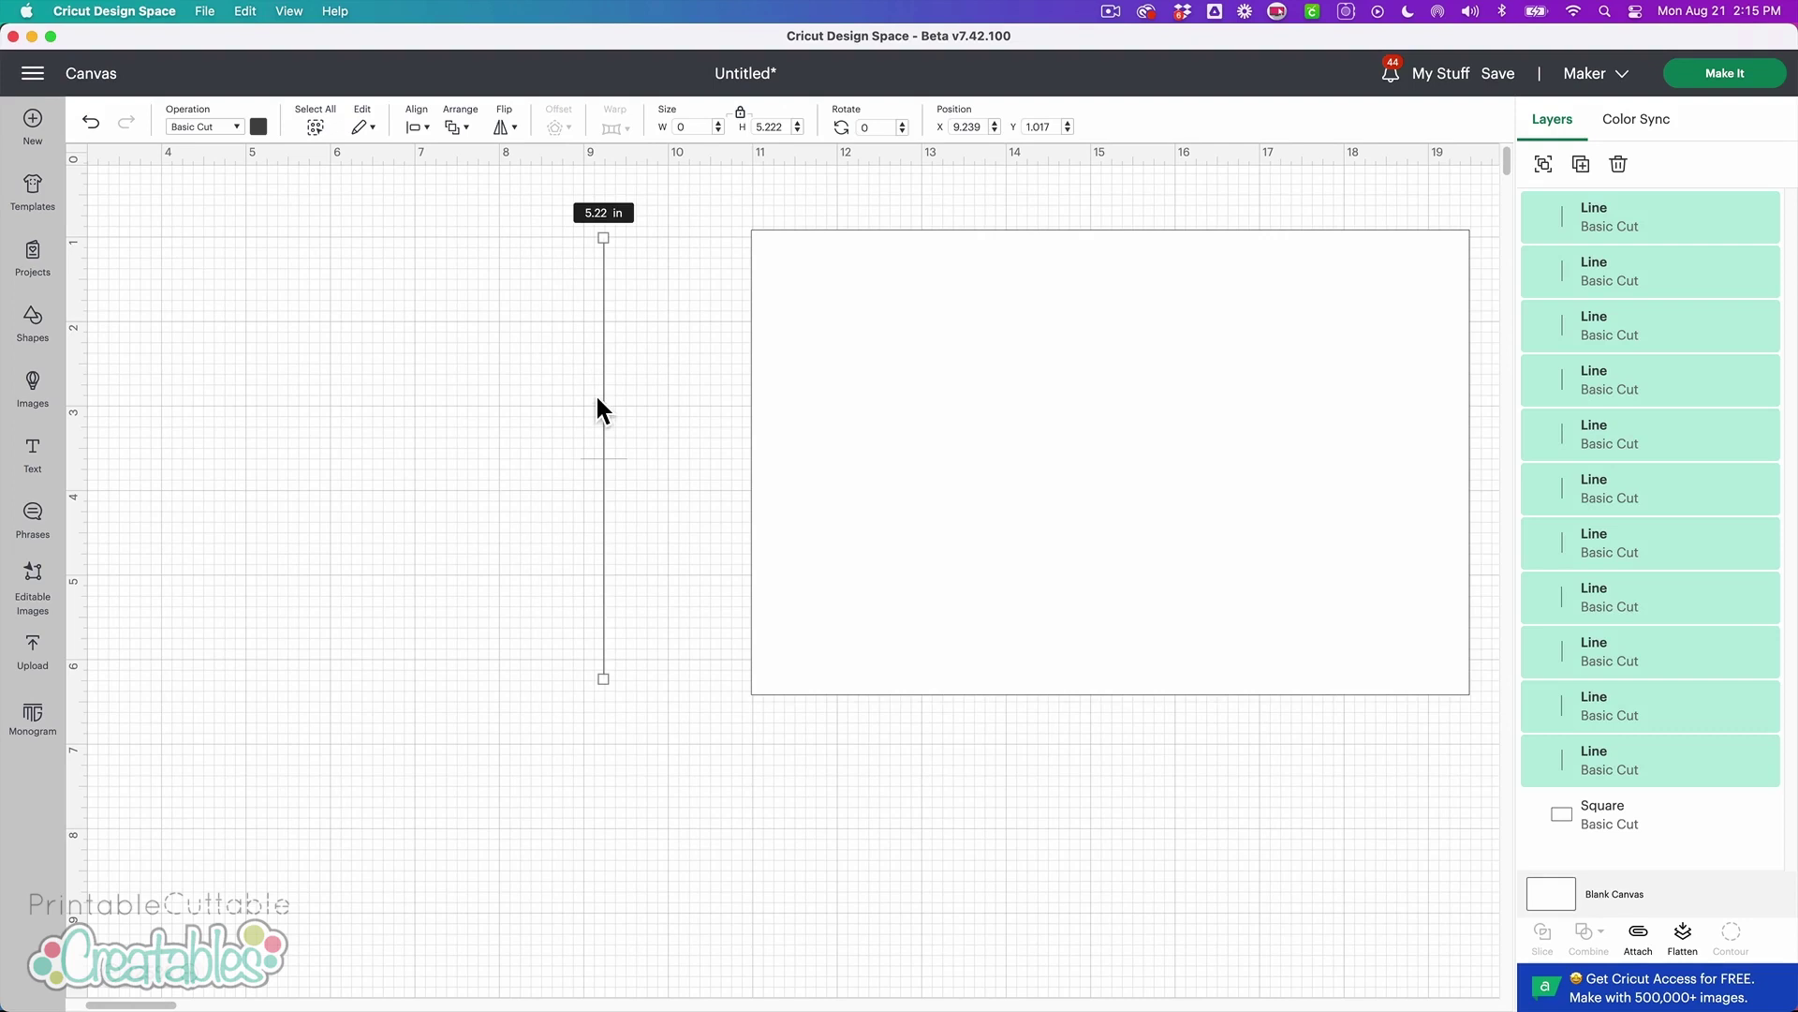
pyautogui.click(1638, 932)
# Move the dashed group onto the card rectangle and select both together
pyautogui.click(688, 783)
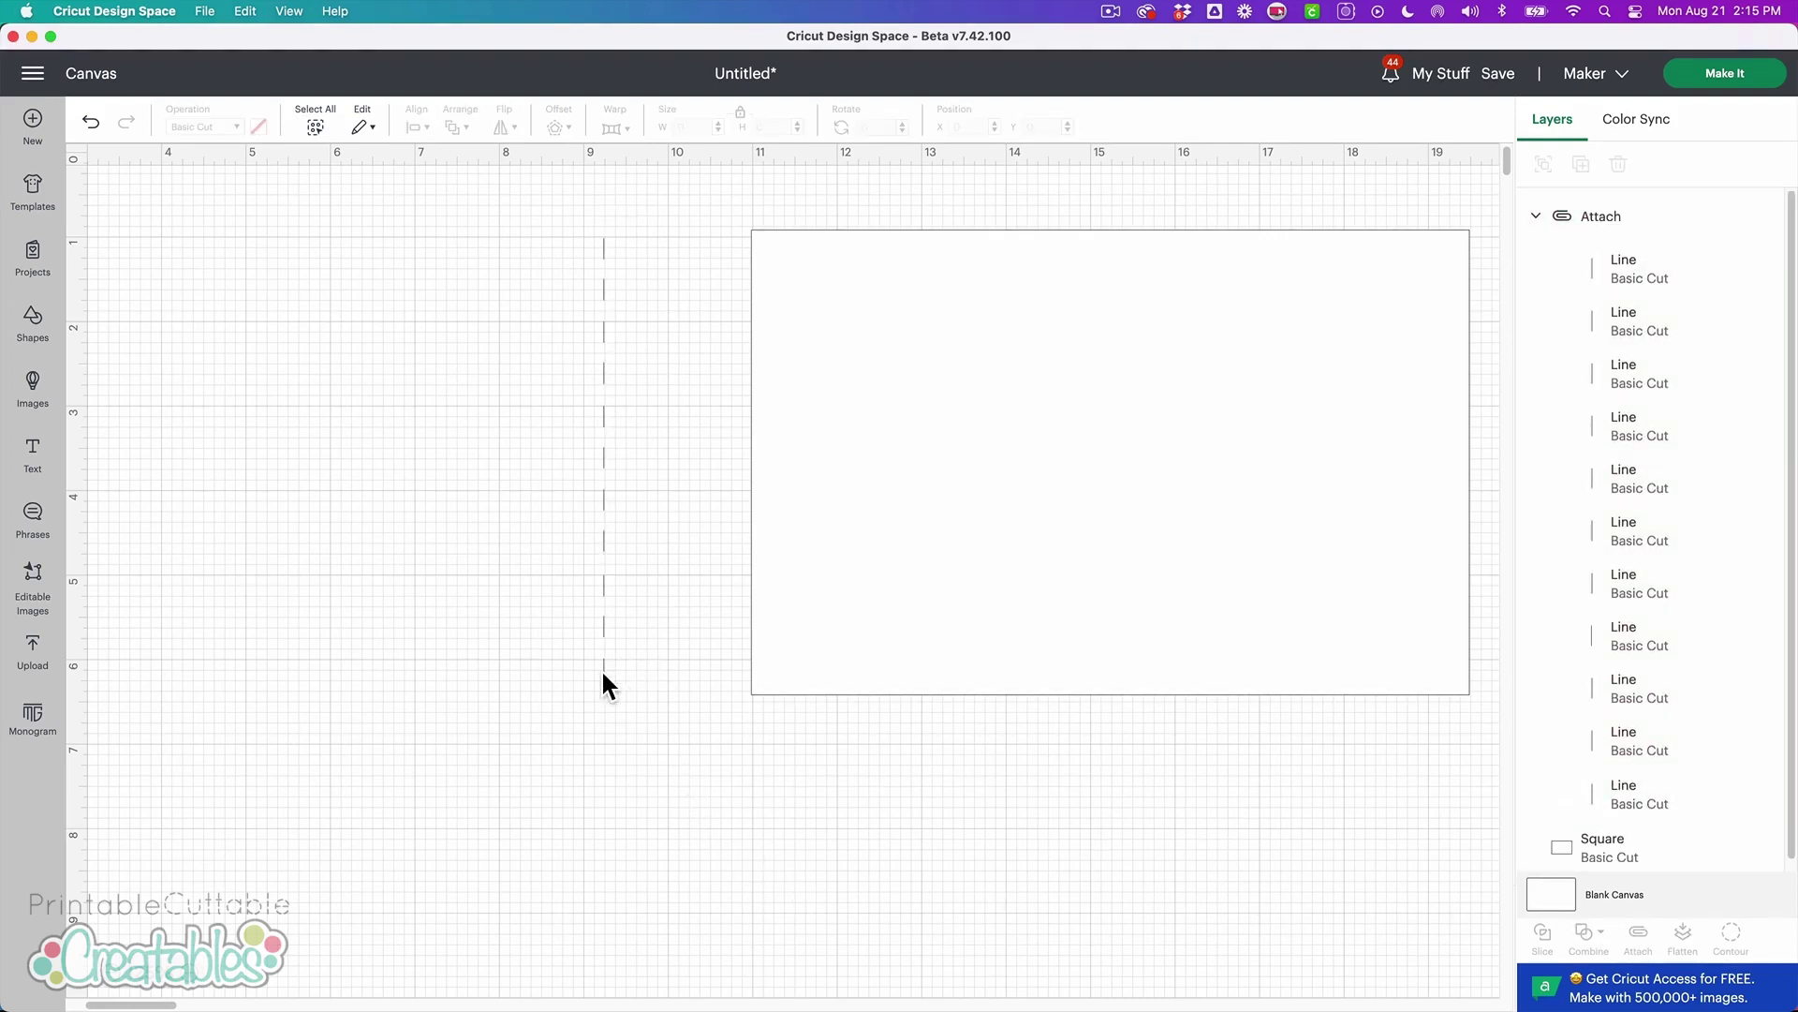
pyautogui.moveTo(604, 674); pyautogui.dragTo(1137, 684)
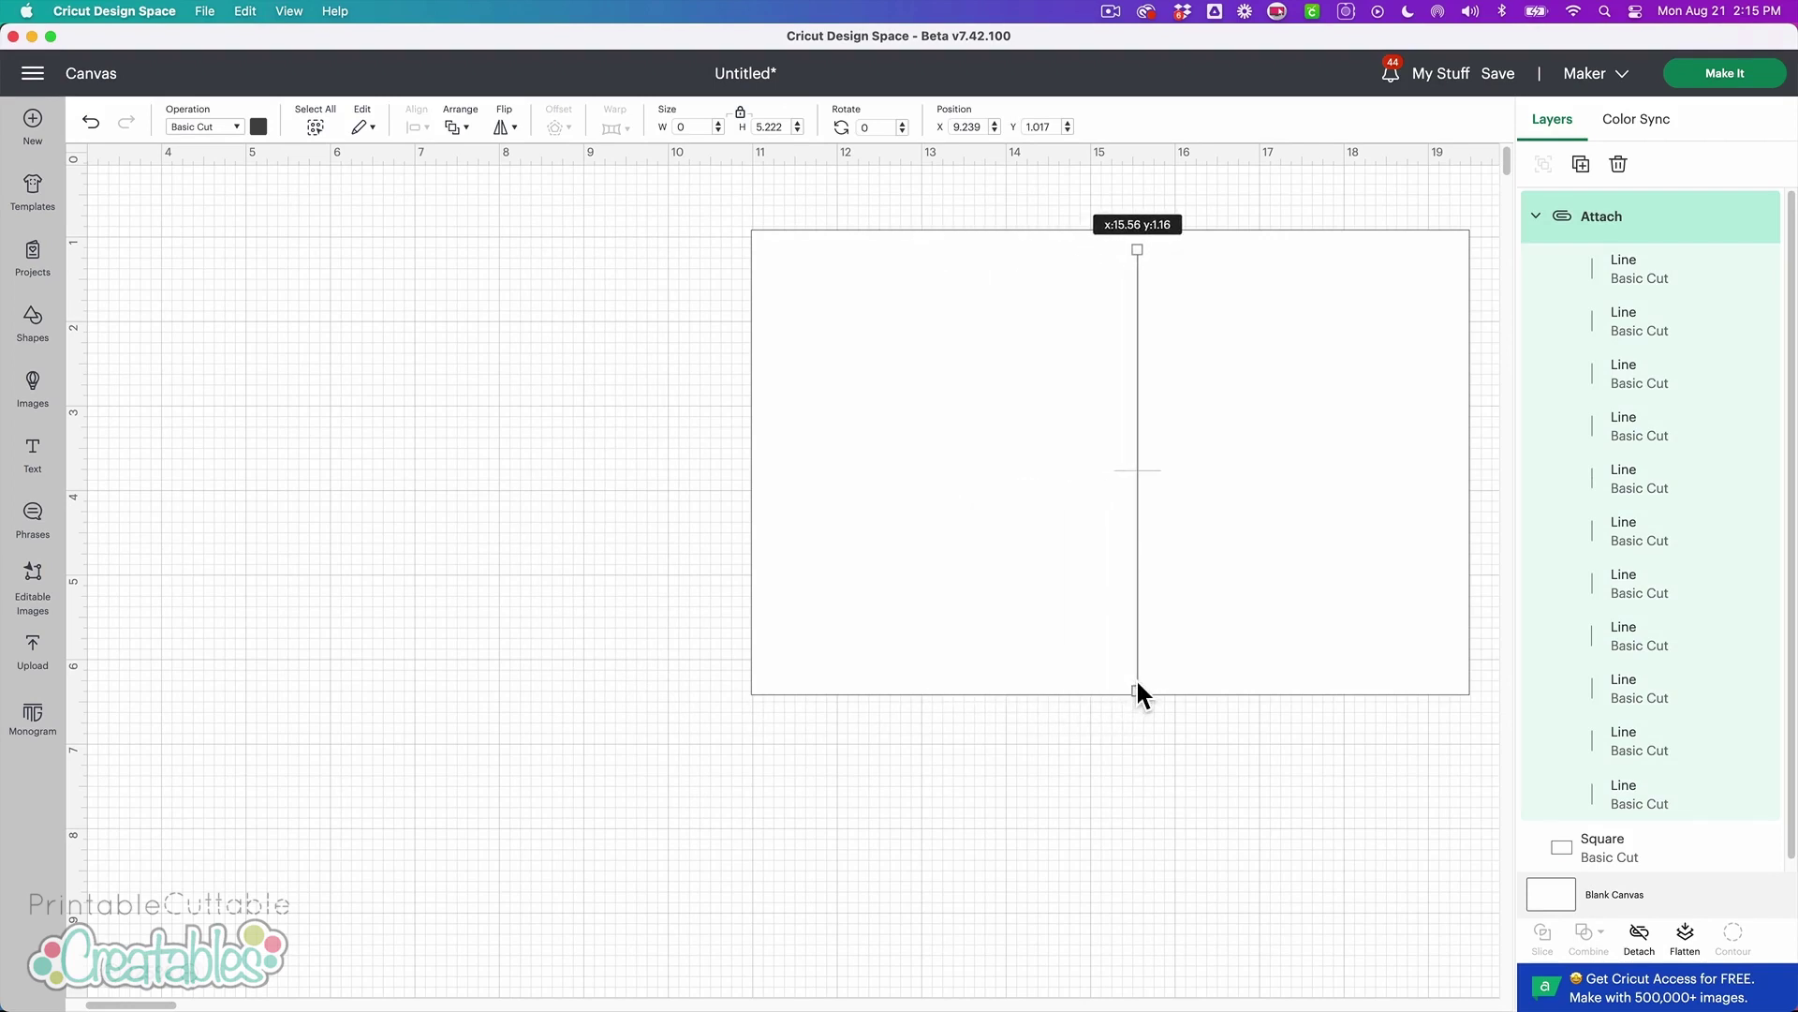
pyautogui.moveTo(1136, 685); pyautogui.dragTo(1136, 682)
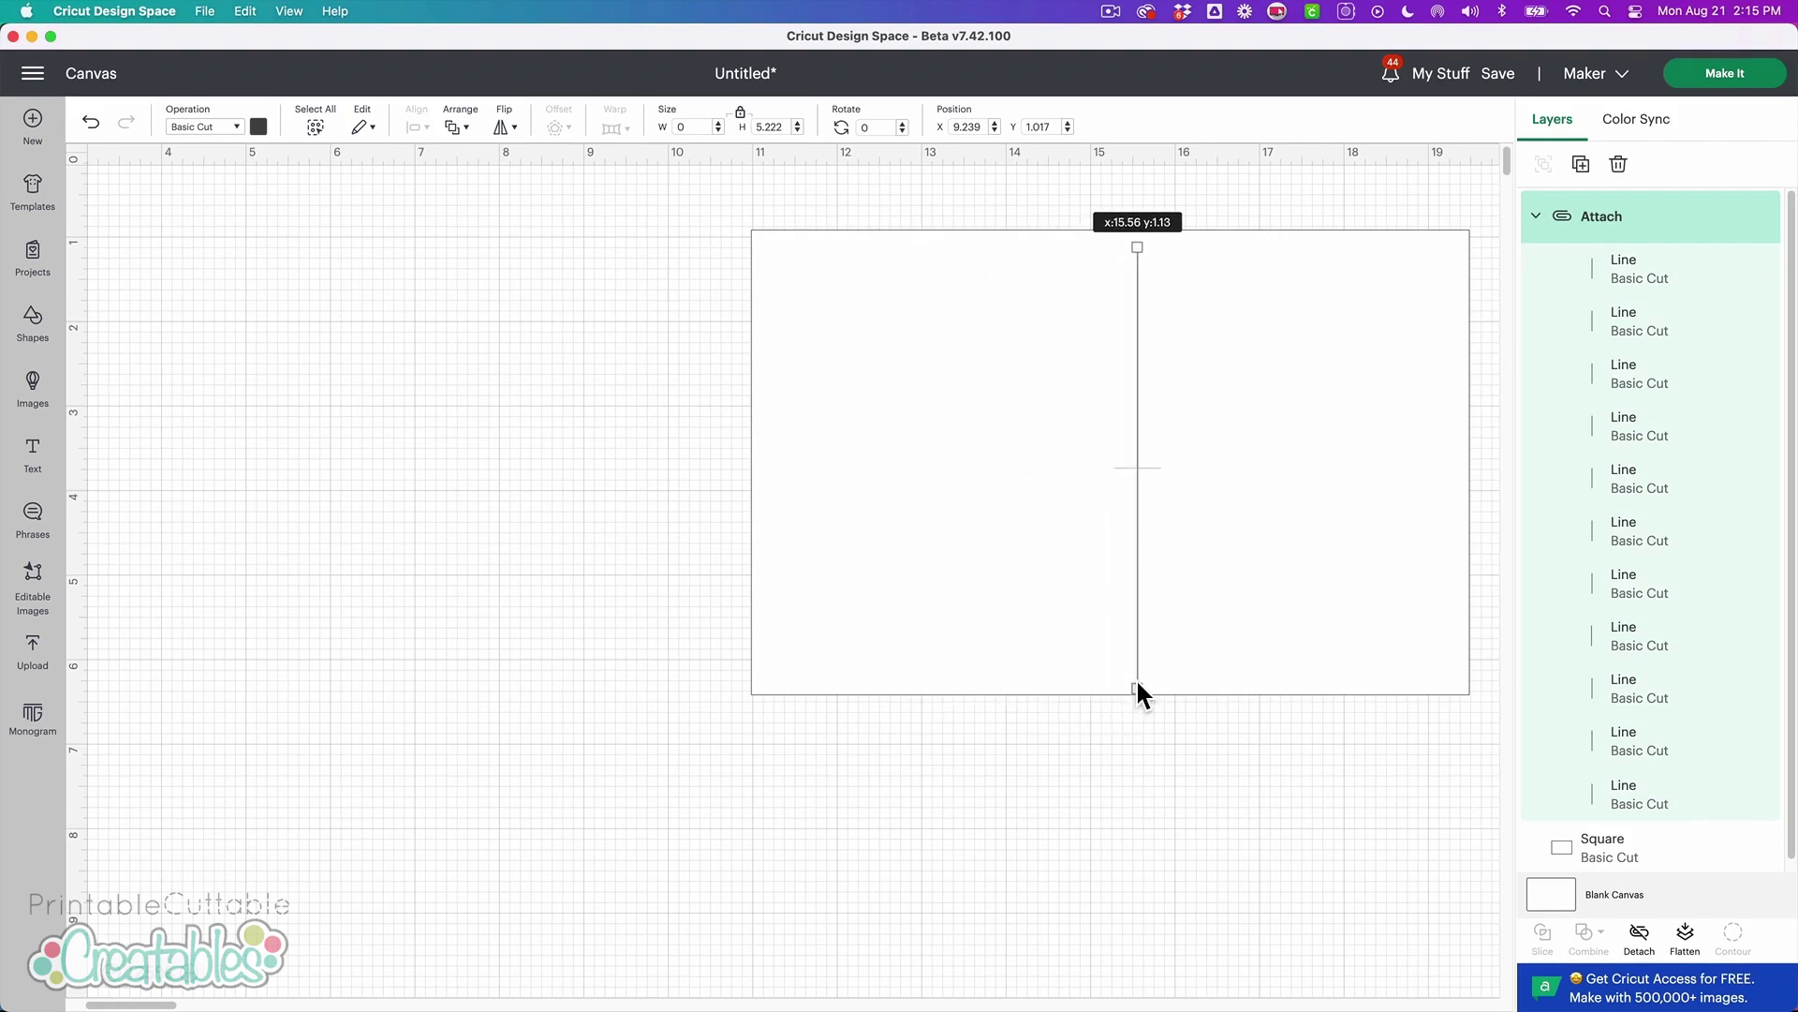
pyautogui.click(1022, 609)
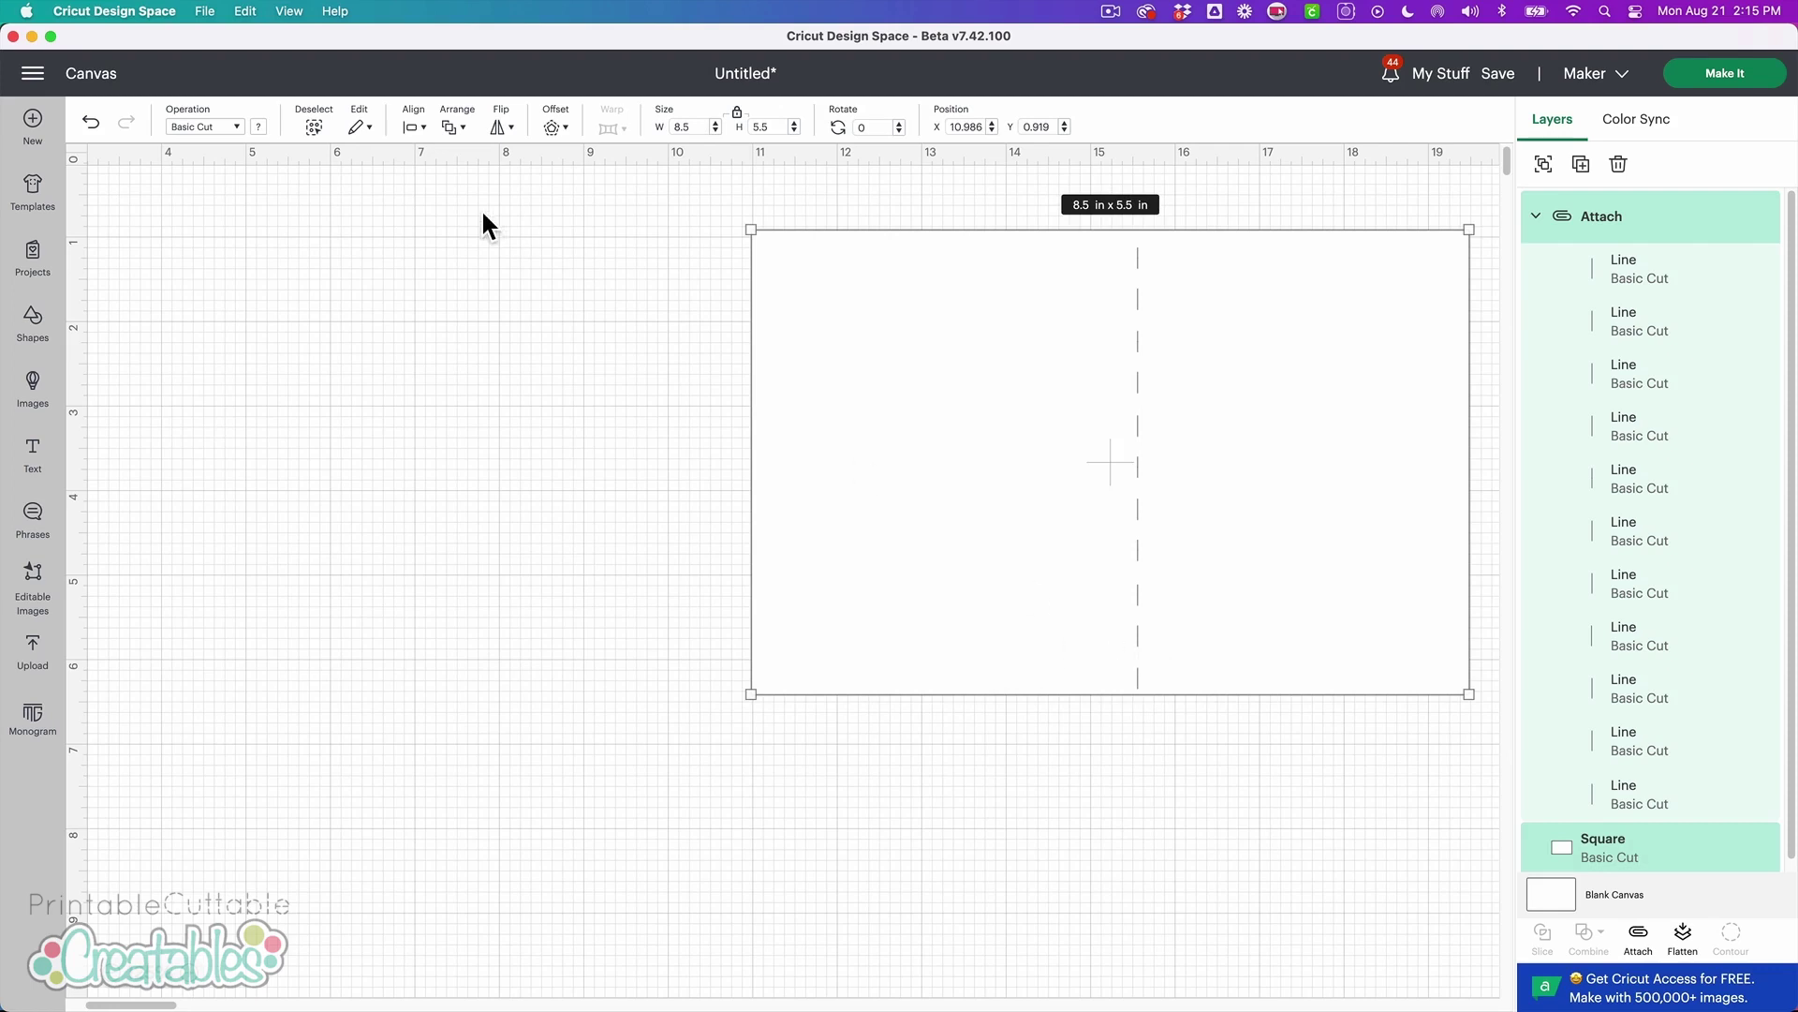
# Centre the dashed column horizontally and vertically on the card, then attach them
pyautogui.click(421, 129)
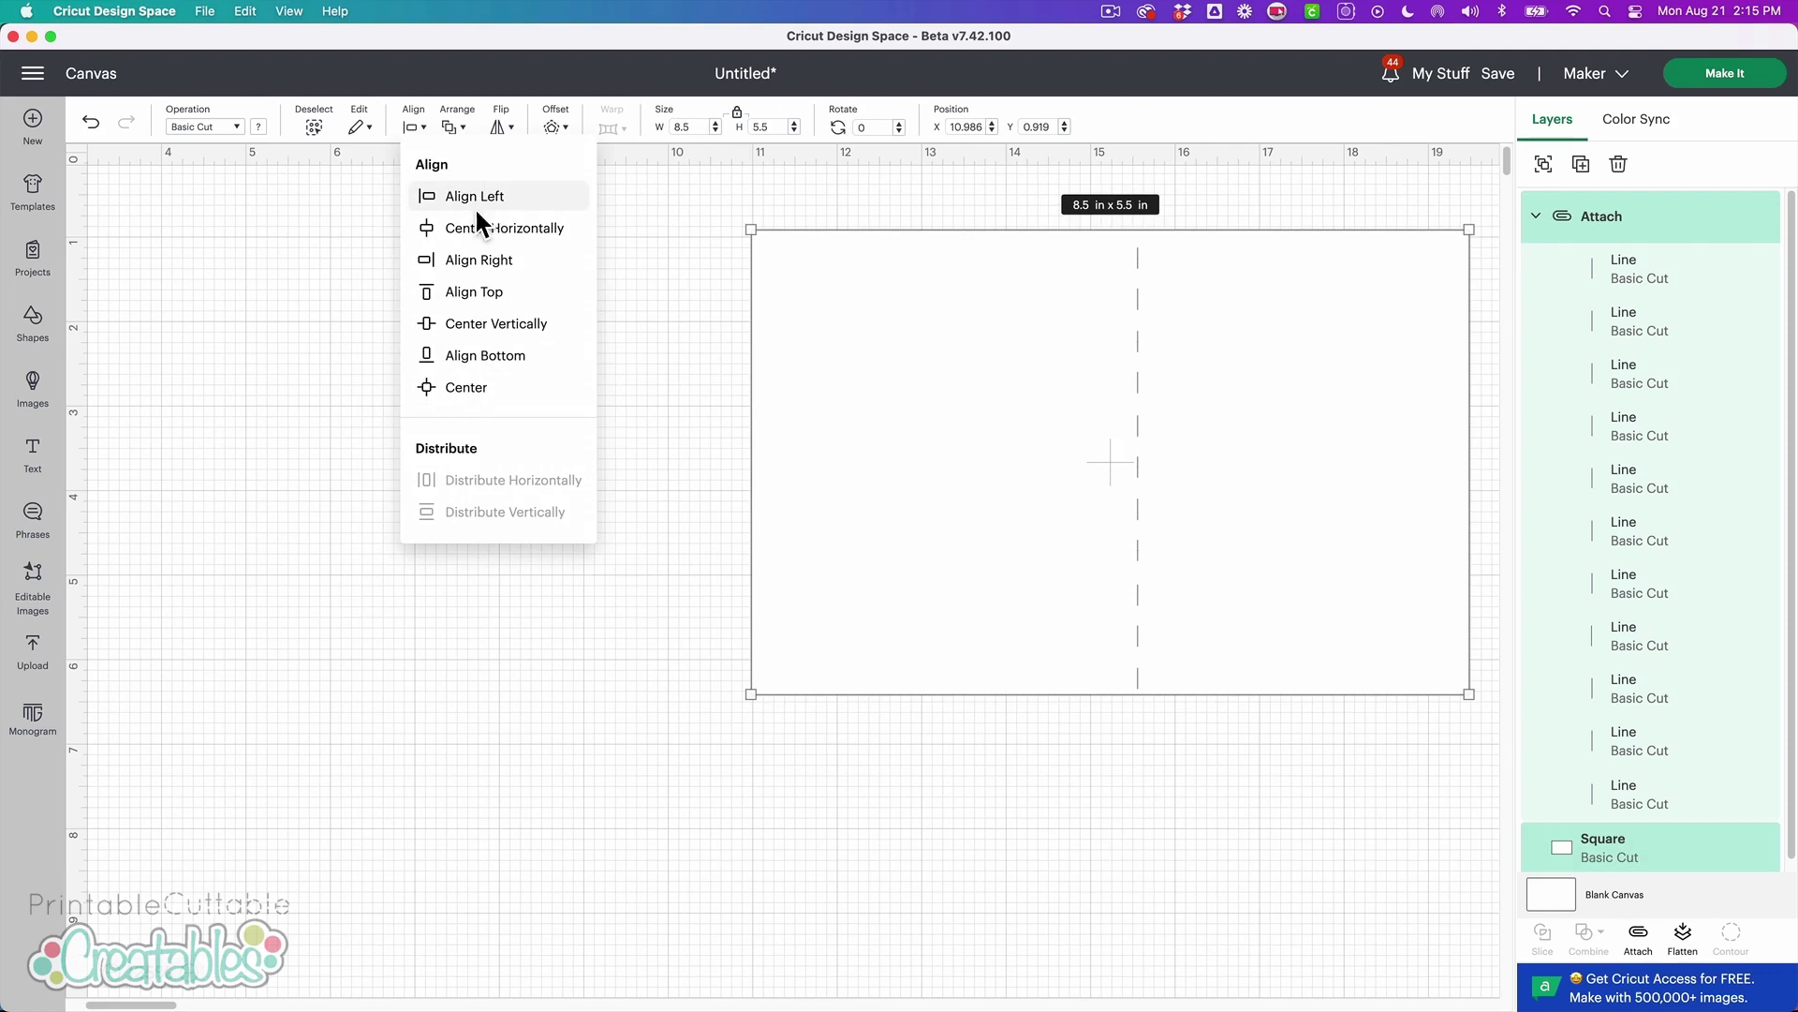
pyautogui.click(479, 245)
pyautogui.click(412, 128)
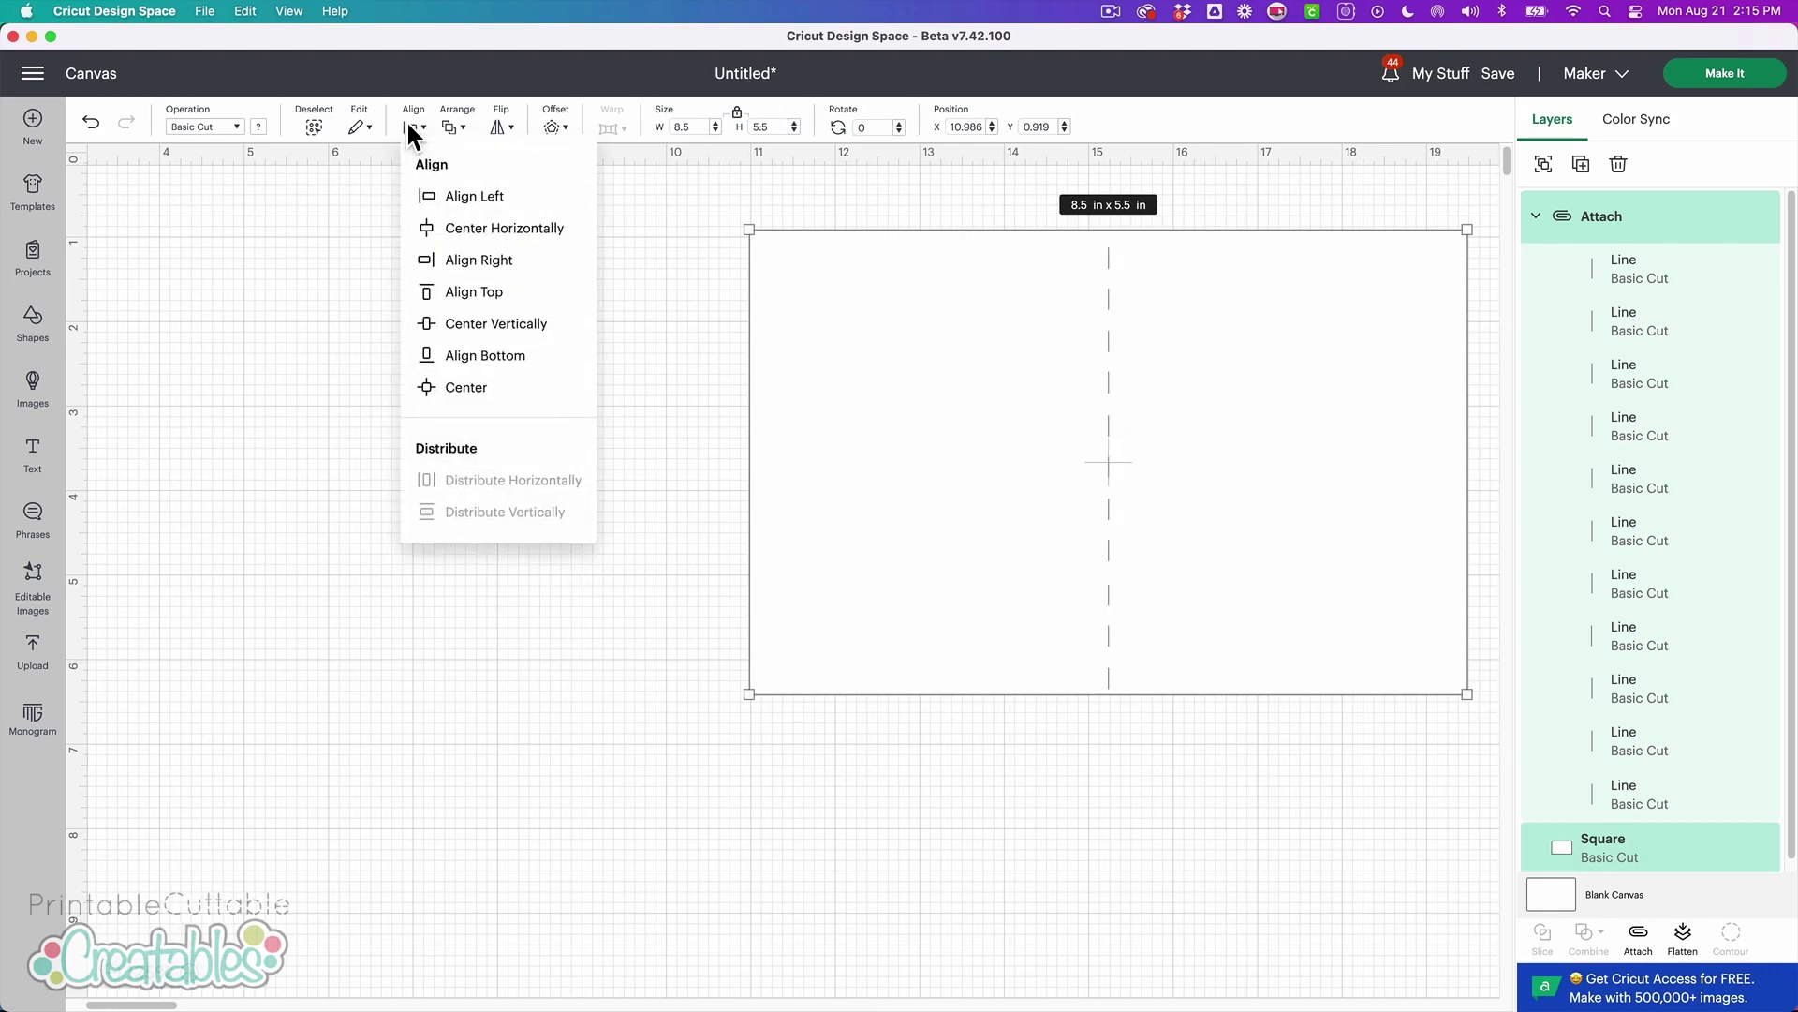
pyautogui.click(489, 325)
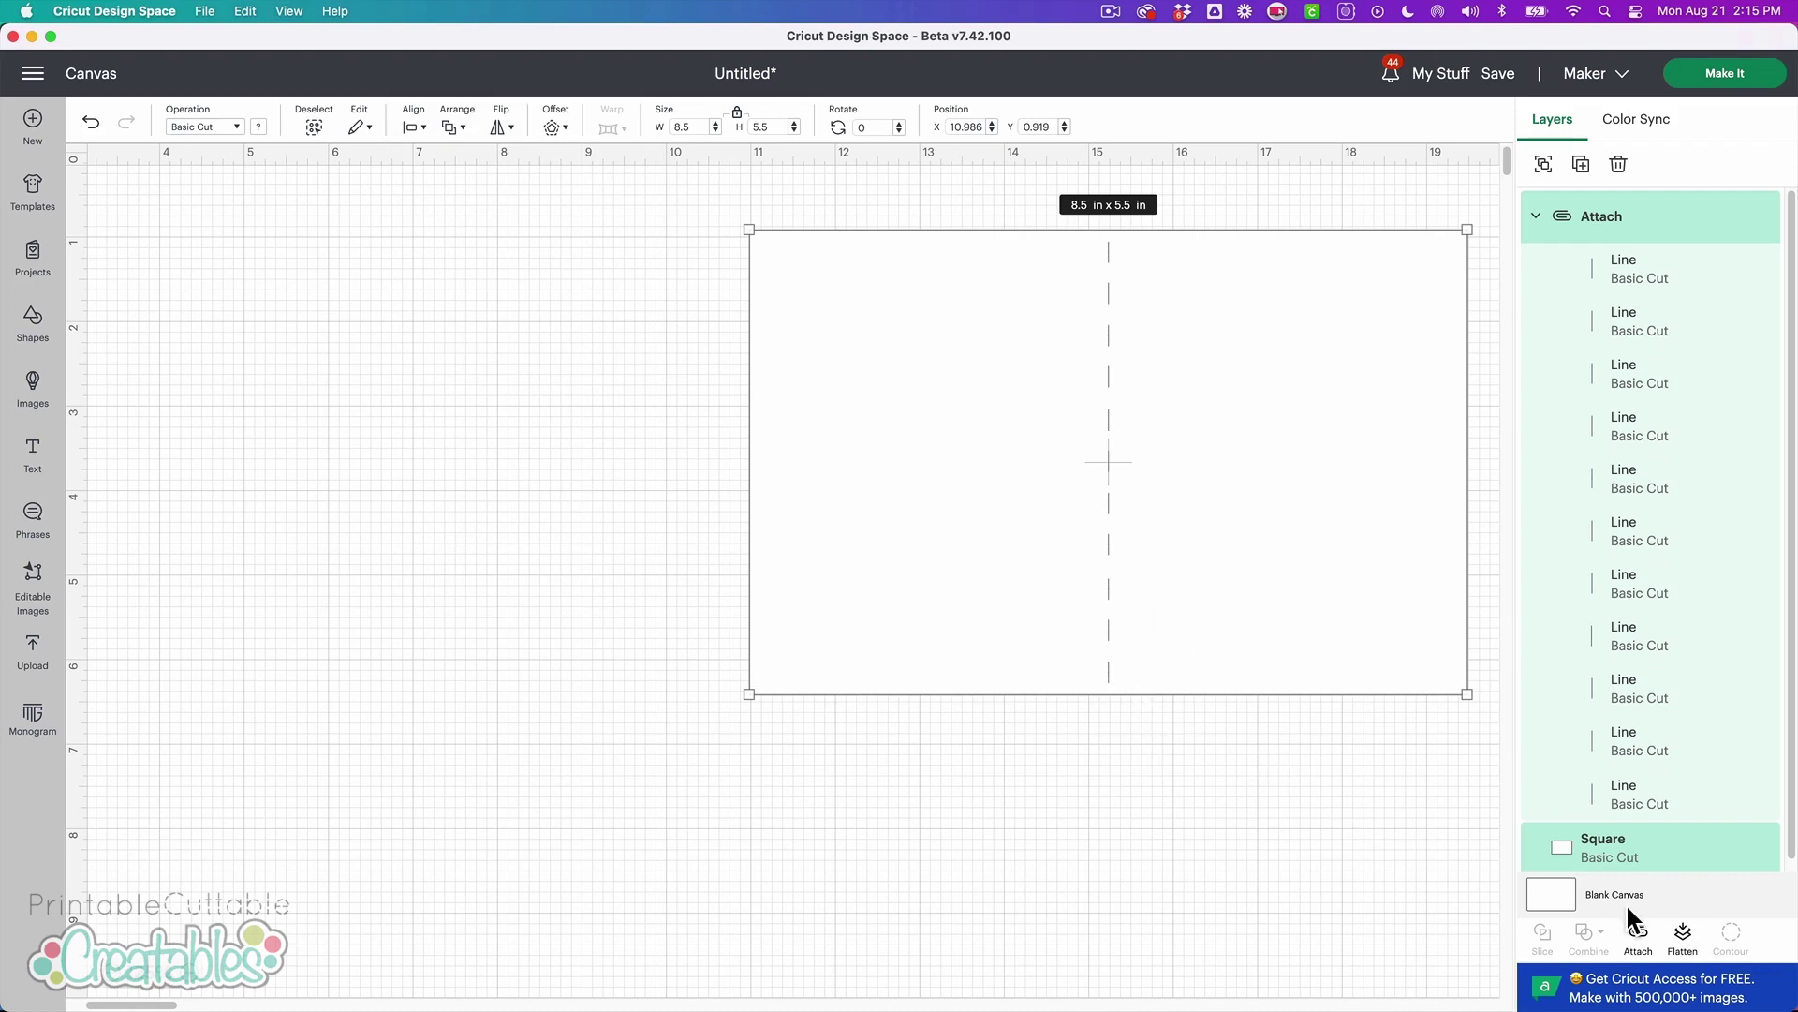
pyautogui.click(1636, 930)
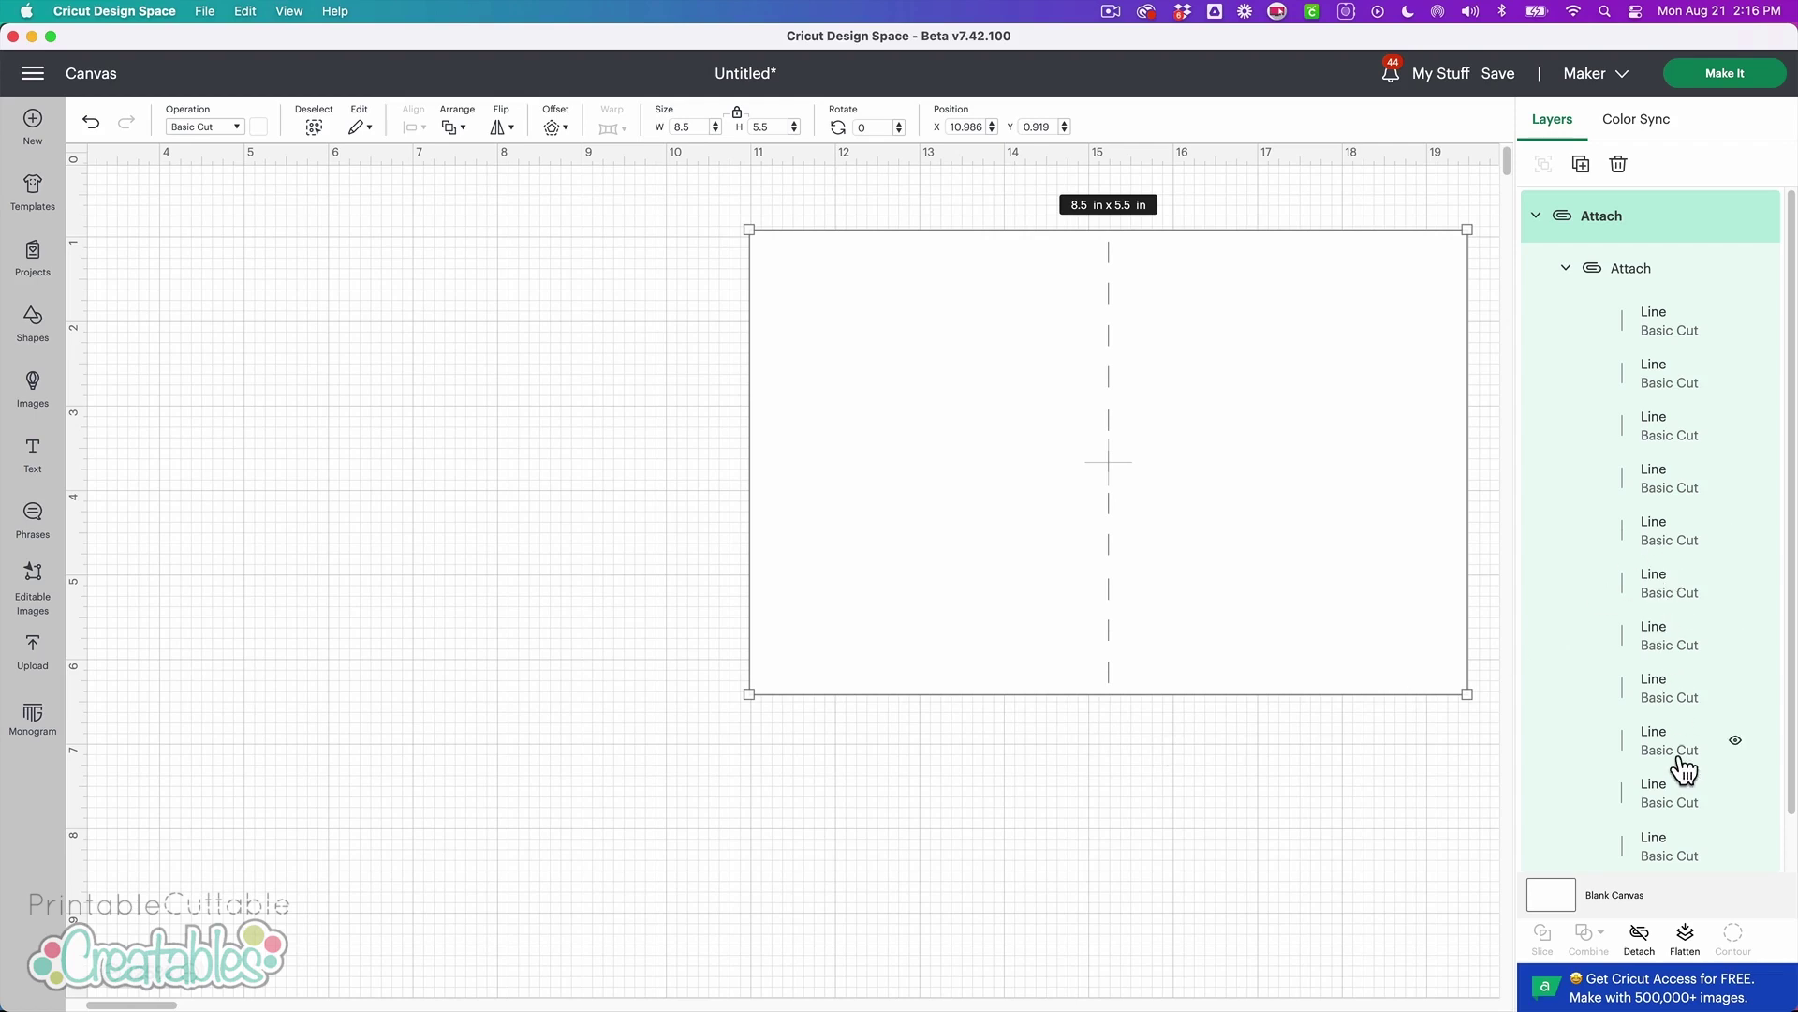
pyautogui.hscroll(-4, 1469, 418)
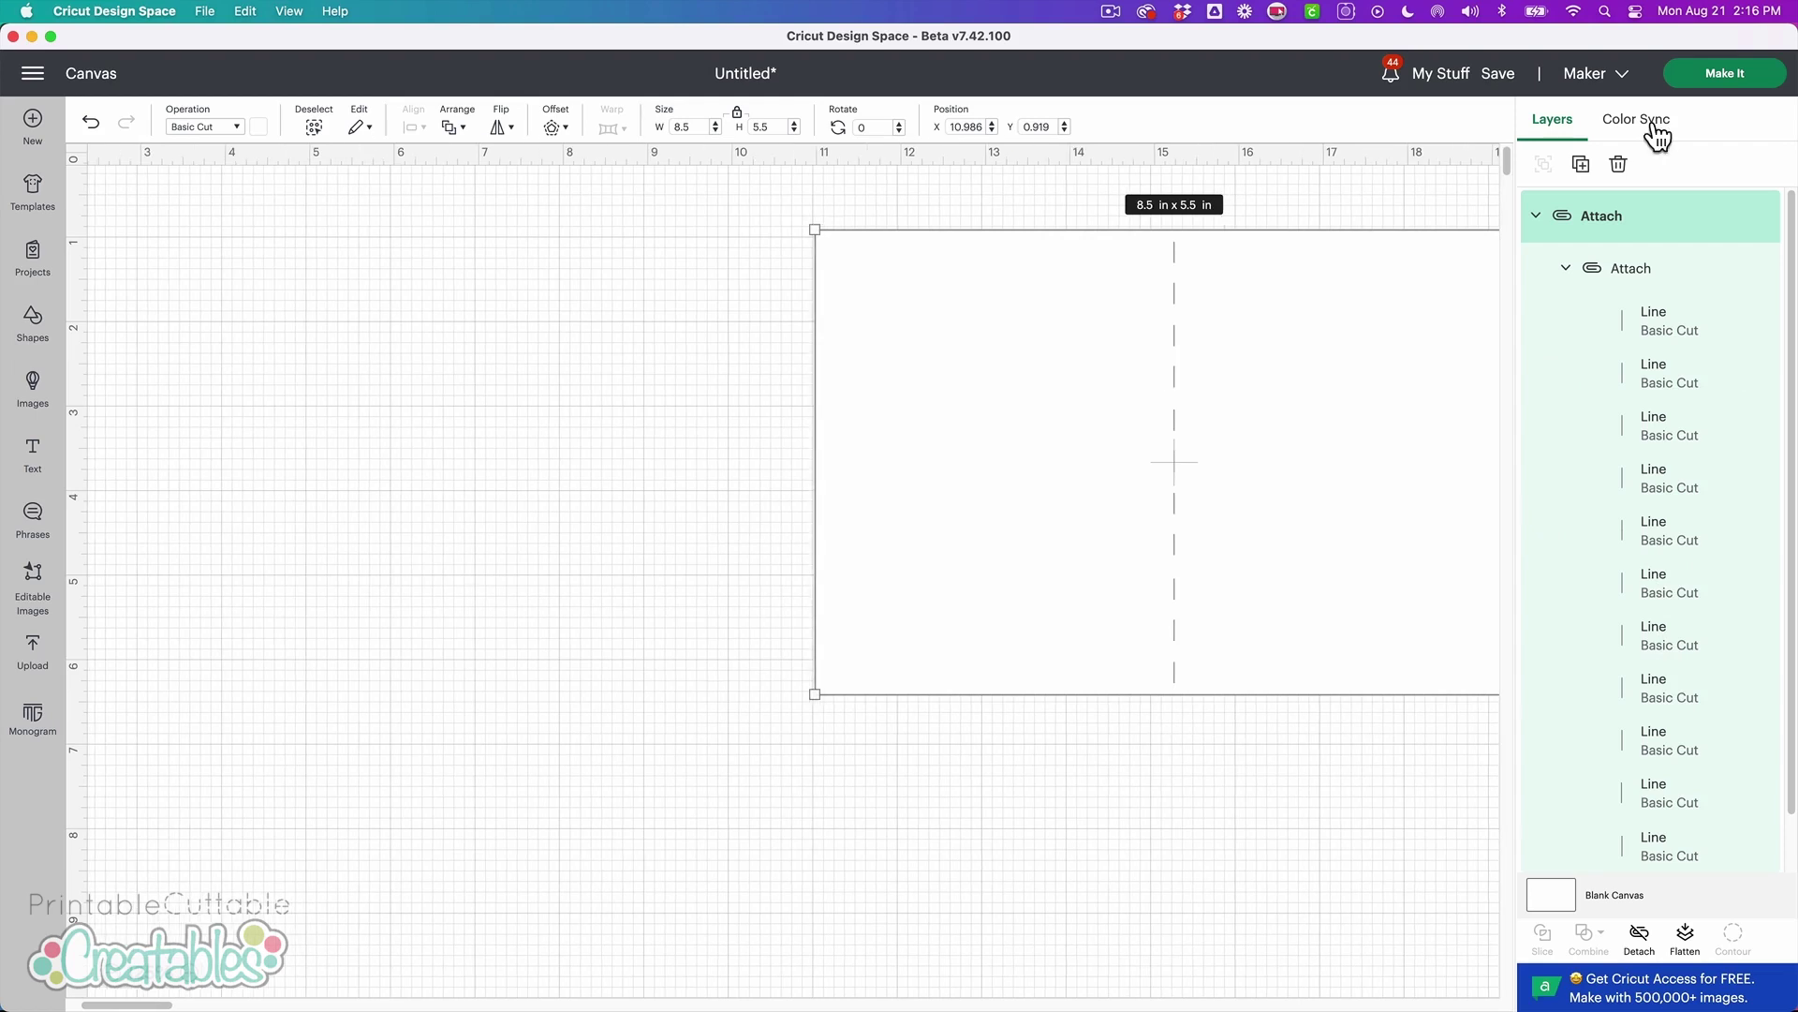
# Send the attached card design to the Prepare screen with Make It
pyautogui.click(1708, 81)
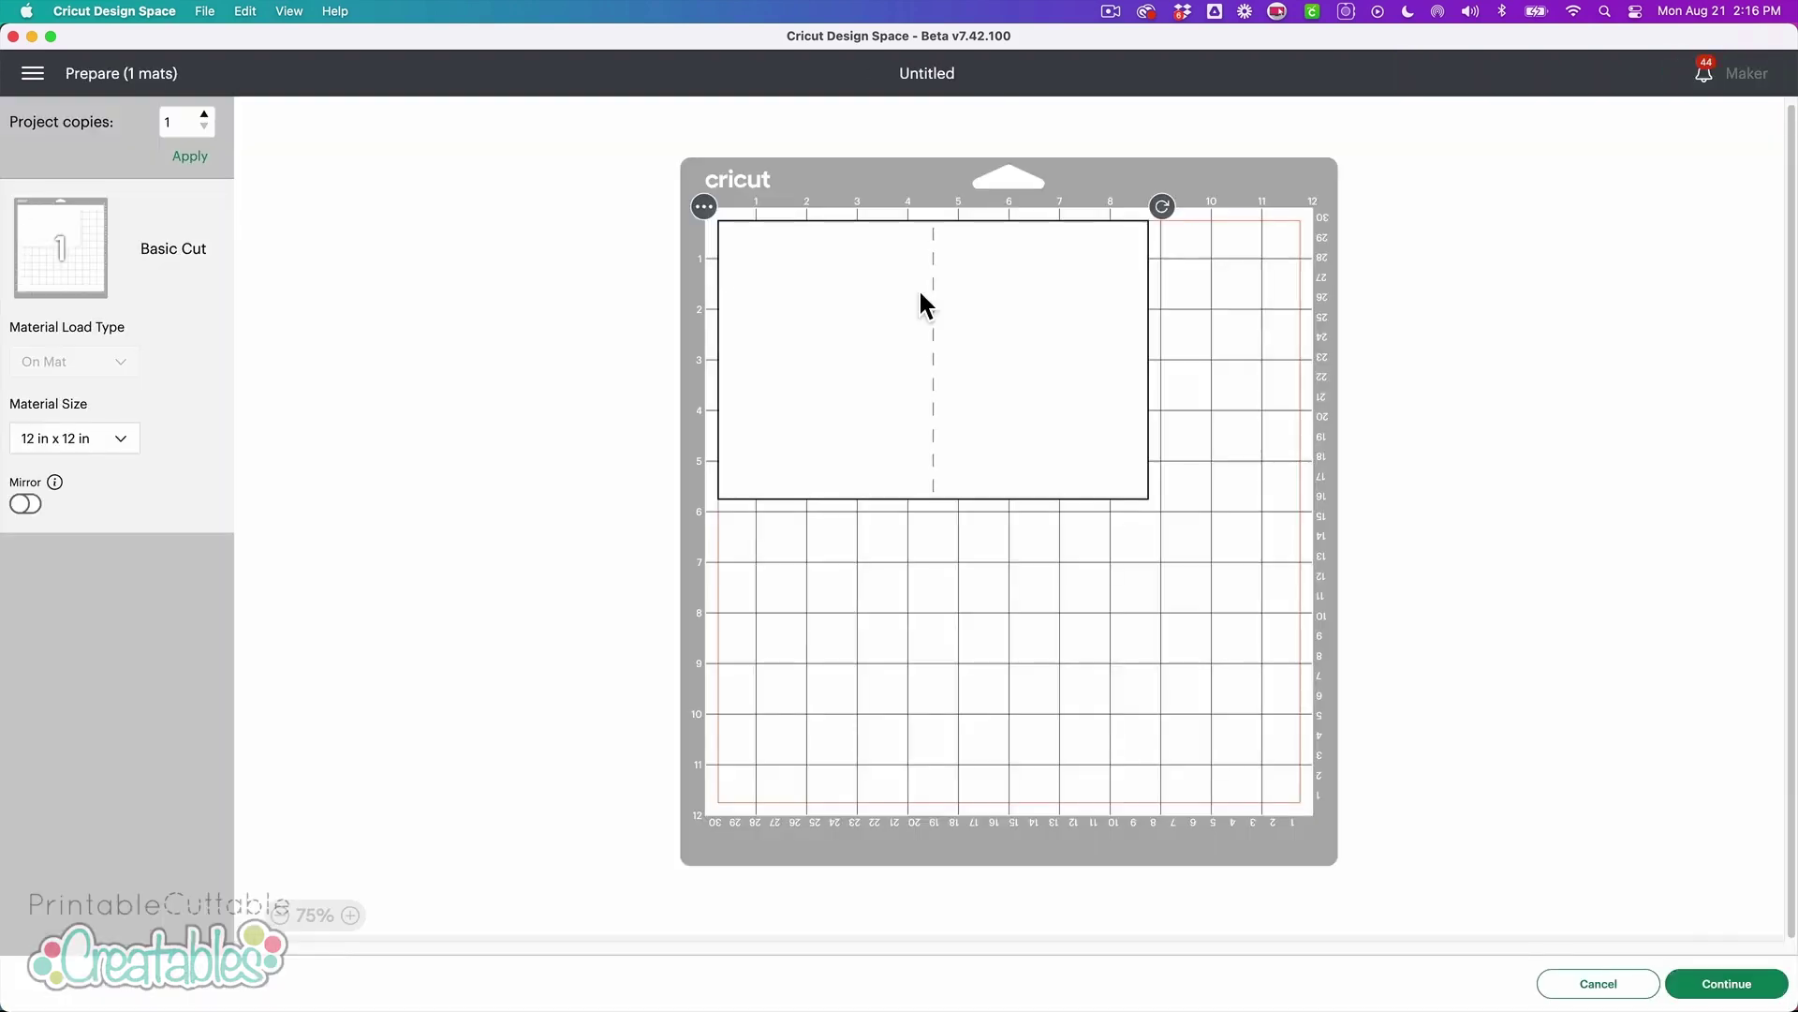